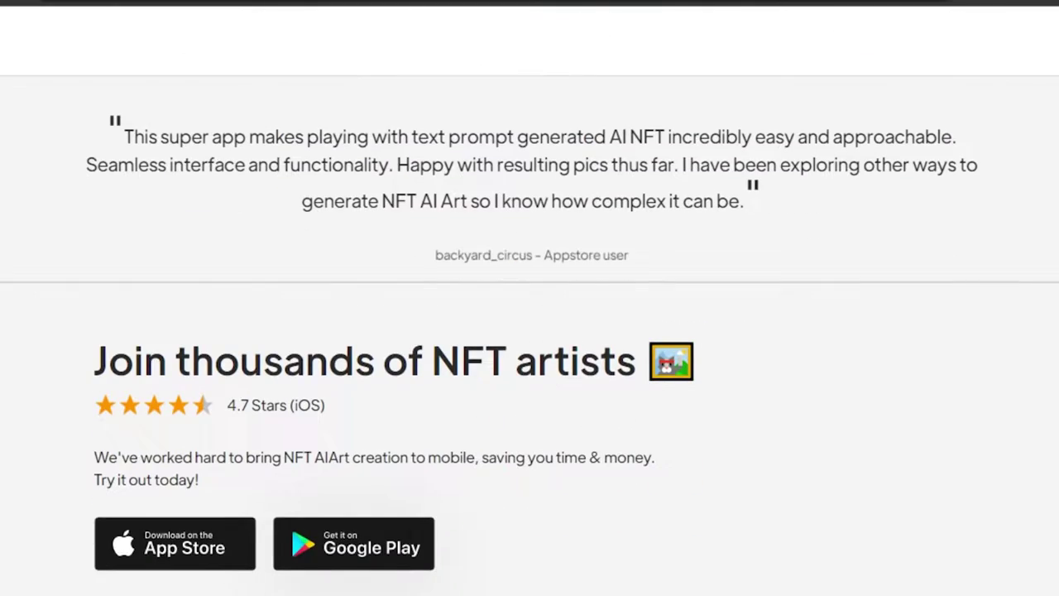
scroll(529, 331, "down", 2)
Scroll through the starryai home page's features and reviews and back to the top
scroll(530, 331, "up", 6)
scroll(529, 331, "up", 1)
scroll(529, 331, "up", 3)
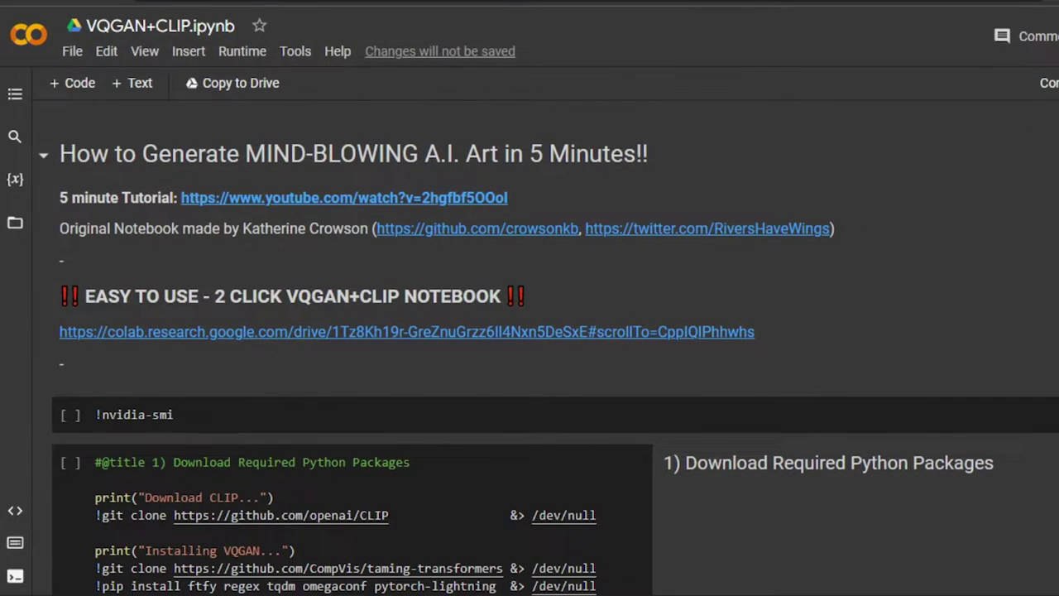
scroll(530, 348, "down", 2)
scroll(530, 347, "down", 2)
scroll(529, 348, "down", 1)
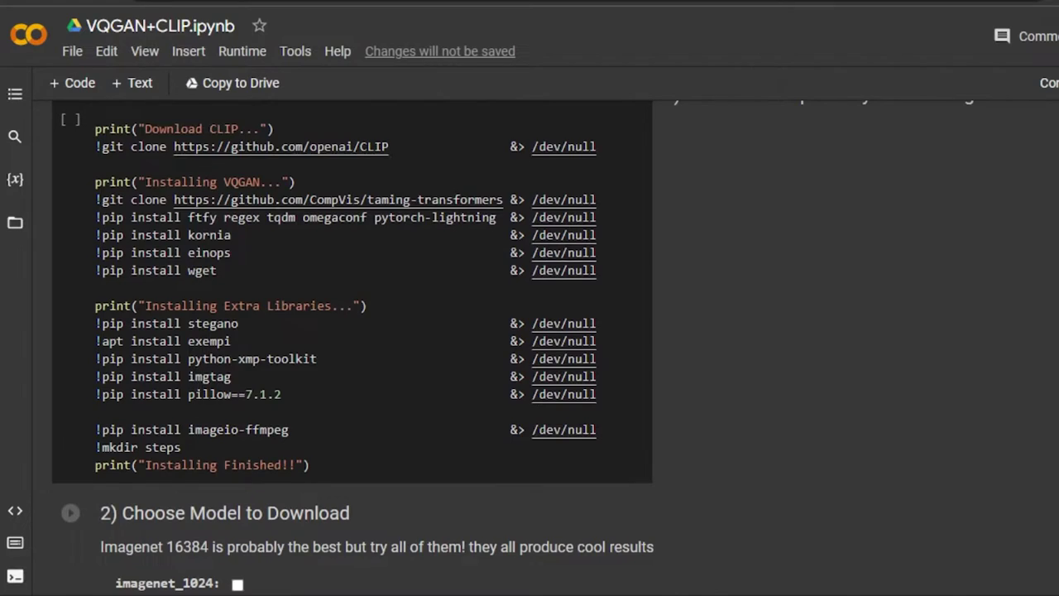
scroll(529, 347, "down", 2)
scroll(529, 347, "down", 2)
scroll(529, 347, "up", 3)
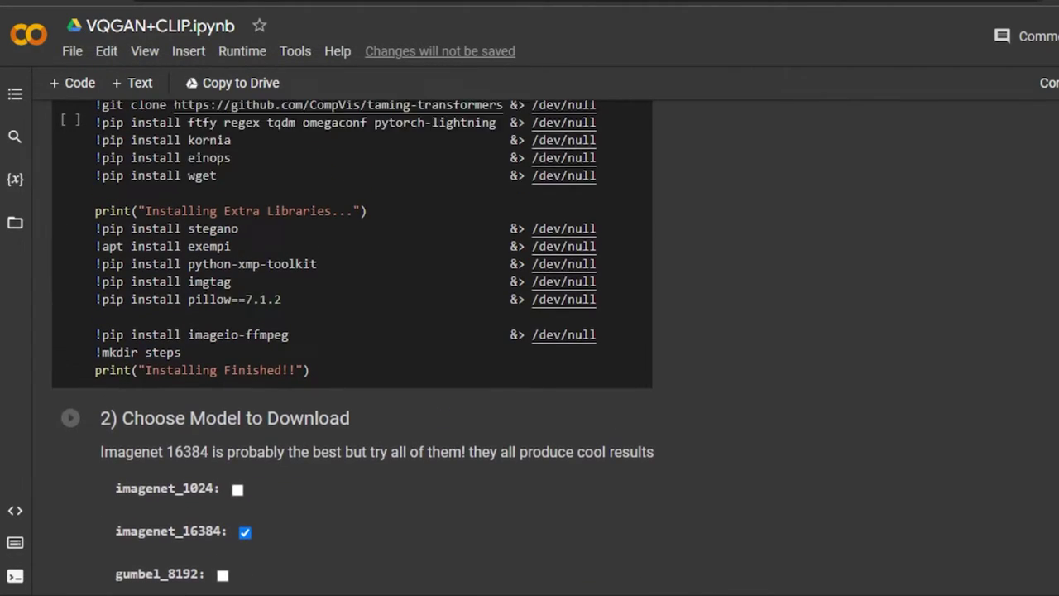
scroll(529, 348, "up", 3)
scroll(530, 347, "up", 2)
scroll(530, 348, "down", 5)
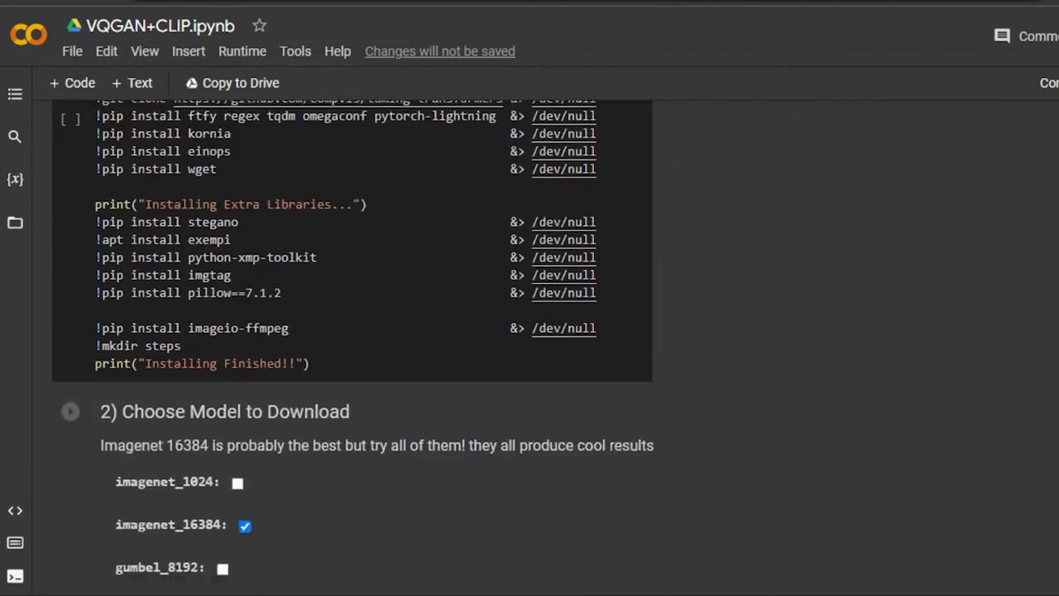
scroll(529, 347, "down", 2)
scroll(530, 347, "down", 6)
scroll(530, 347, "up", 3)
scroll(529, 348, "up", 10)
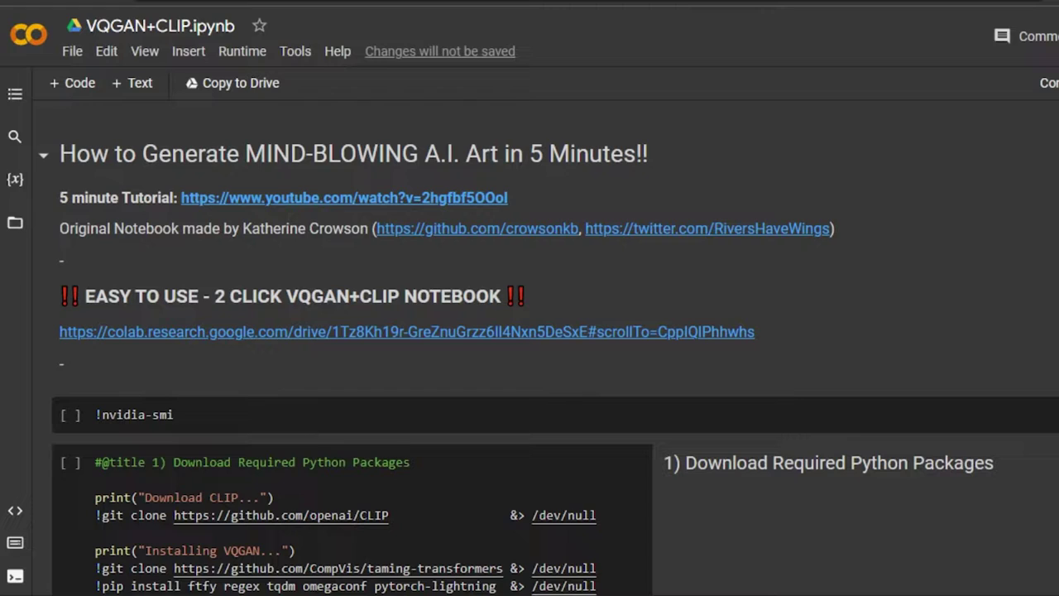
scroll(529, 348, "down", 4)
scroll(530, 348, "down", 1)
scroll(530, 348, "down", 2)
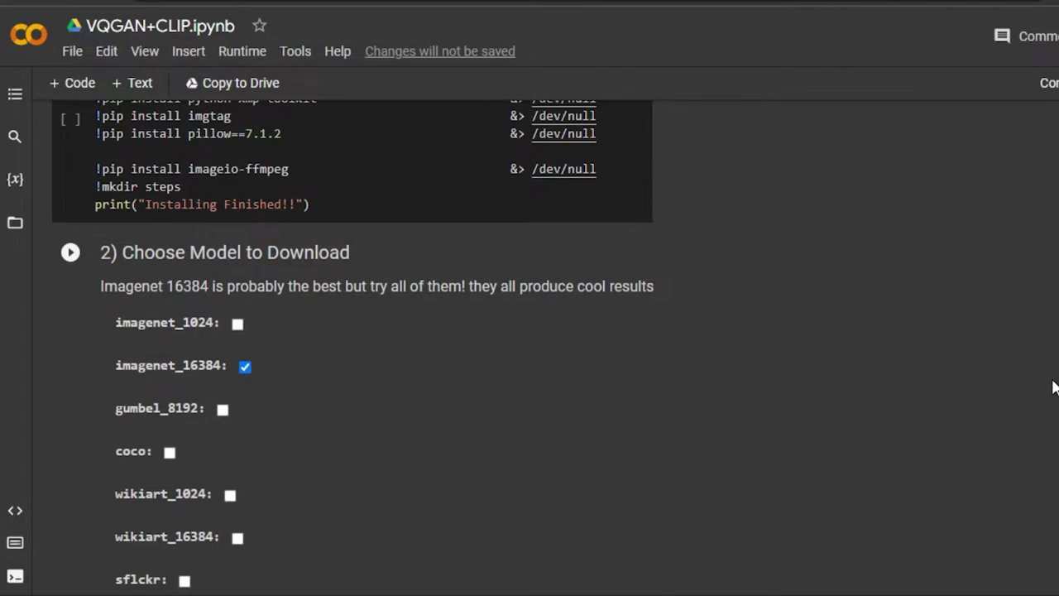
scroll(529, 348, "down", 5)
scroll(530, 348, "up", 10)
scroll(529, 347, "up", 5)
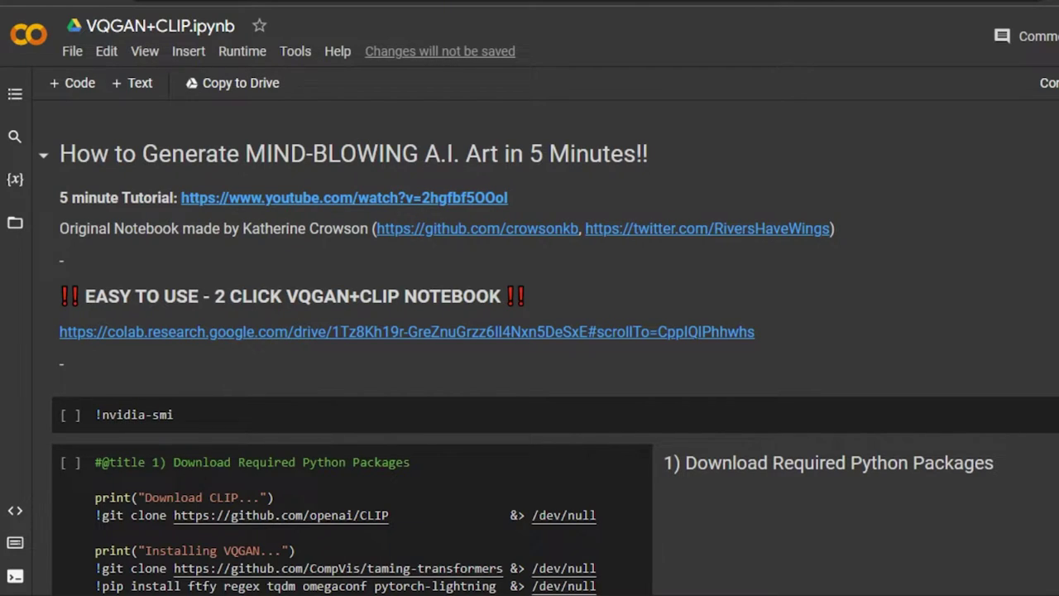
scroll(530, 348, "down", 2)
scroll(529, 348, "down", 5)
scroll(529, 348, "down", 1)
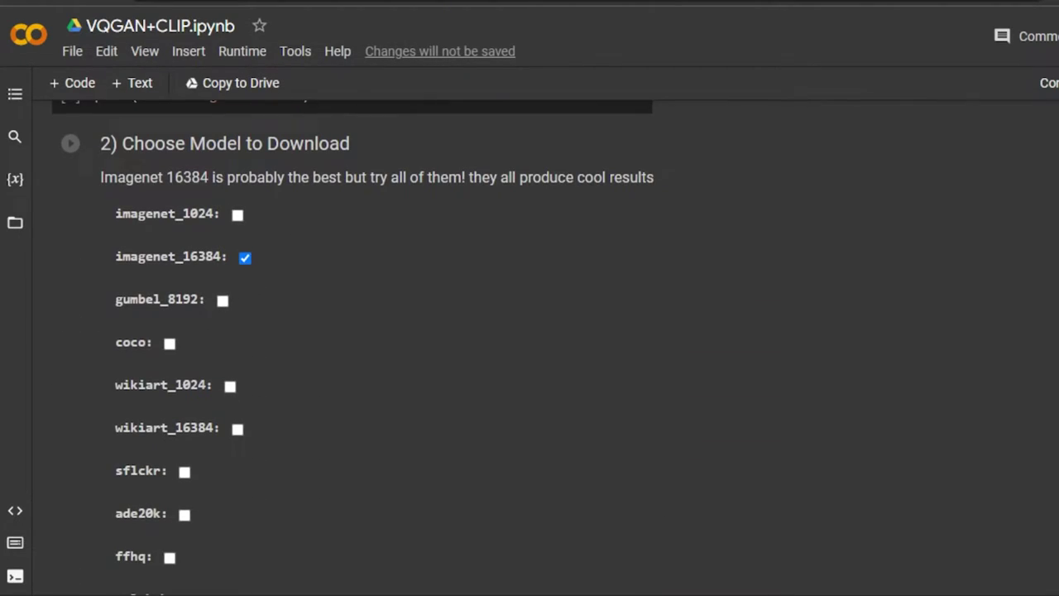
scroll(529, 347, "down", 2)
scroll(529, 347, "down", 1)
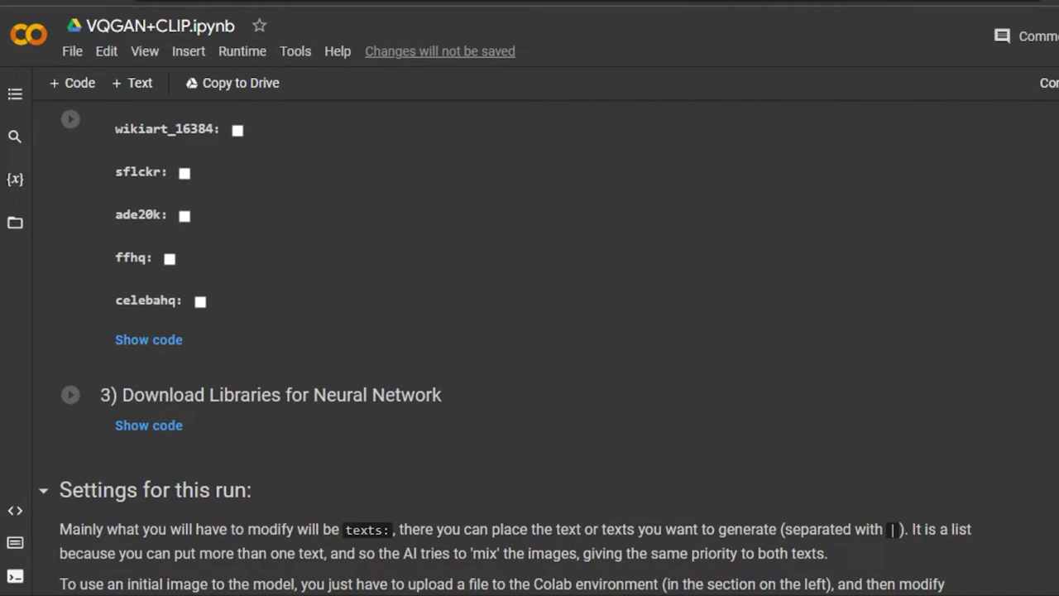
scroll(530, 347, "down", 4)
scroll(529, 347, "down", 2)
scroll(529, 347, "down", 1)
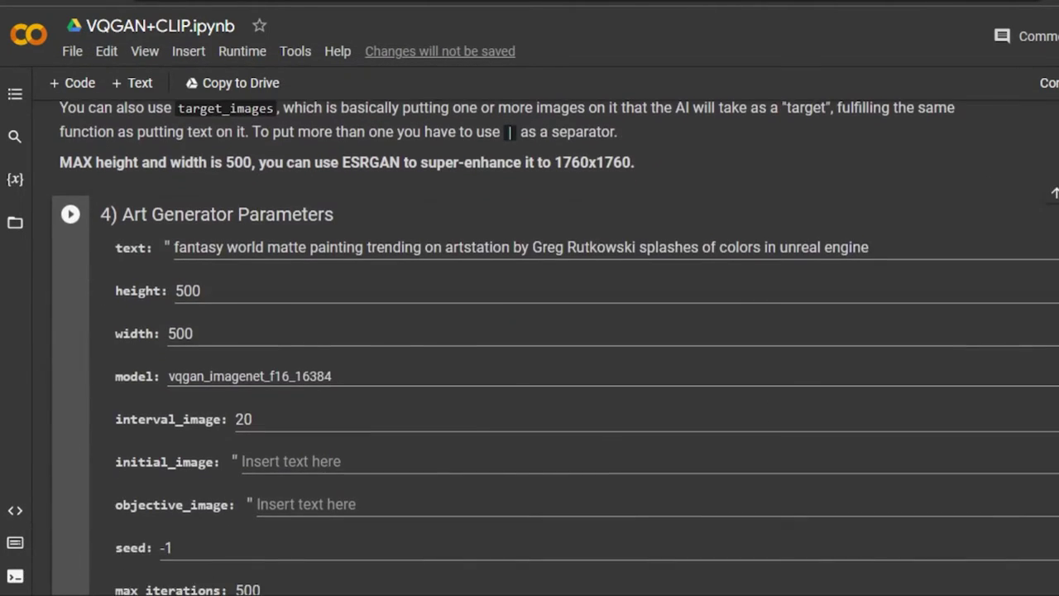
scroll(529, 348, "down", 5)
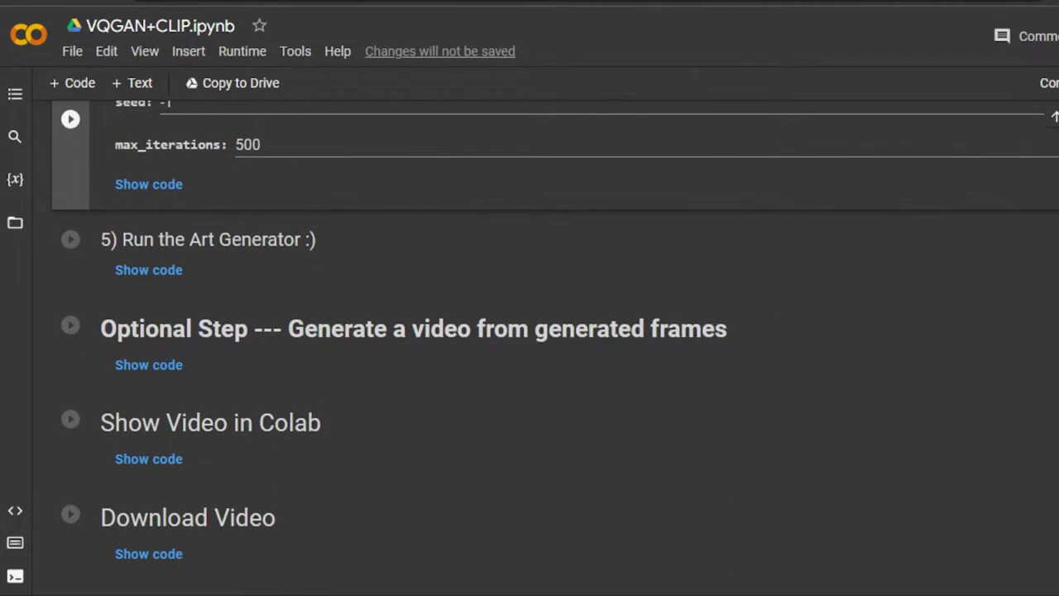
scroll(530, 348, "down", 3)
scroll(529, 347, "up", 10)
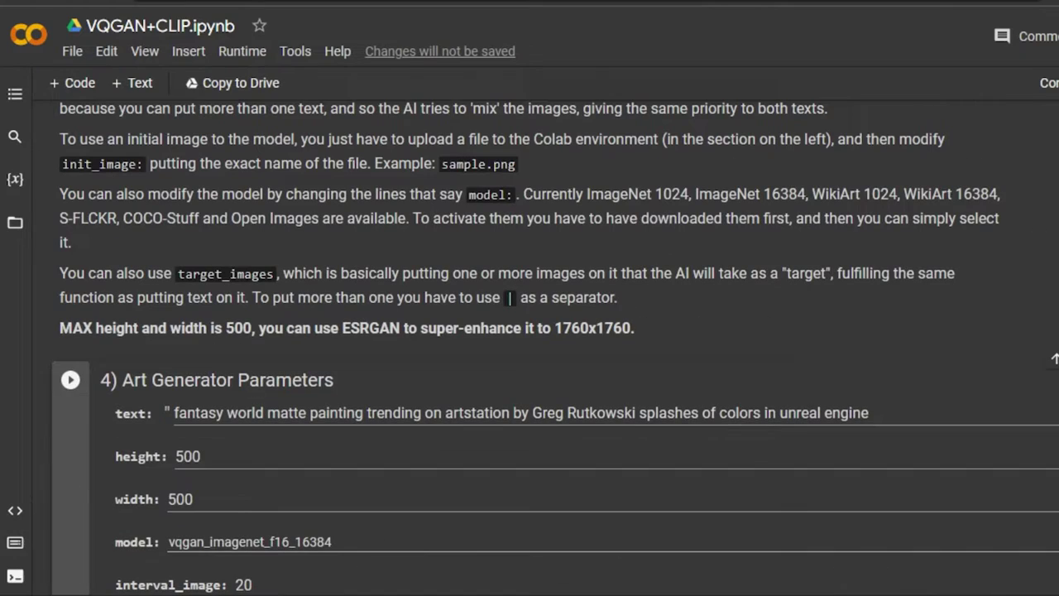
scroll(529, 347, "up", 5)
scroll(529, 347, "up", 5)
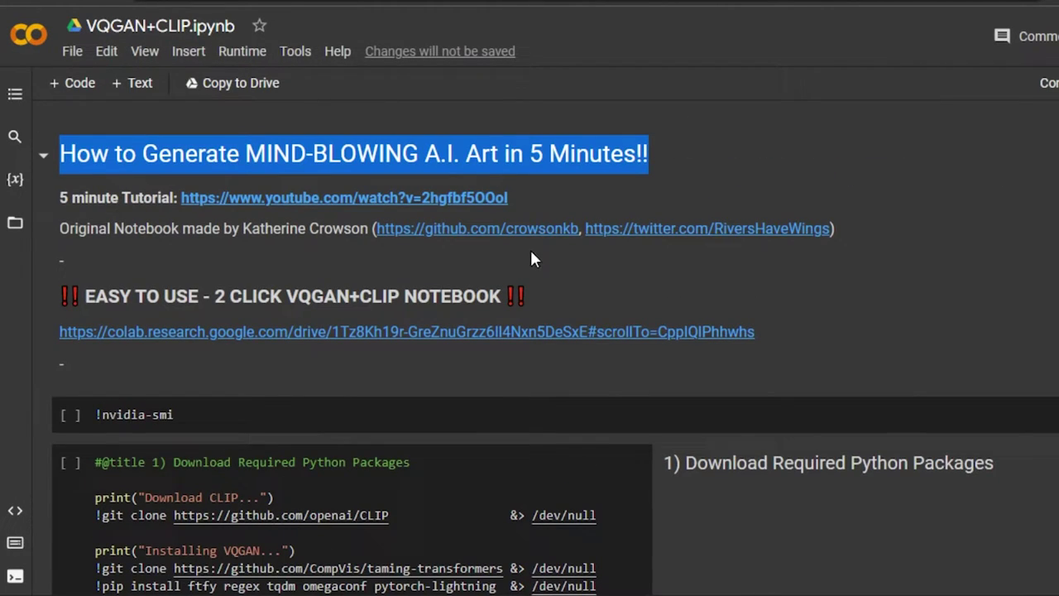
left_click(671, 172)
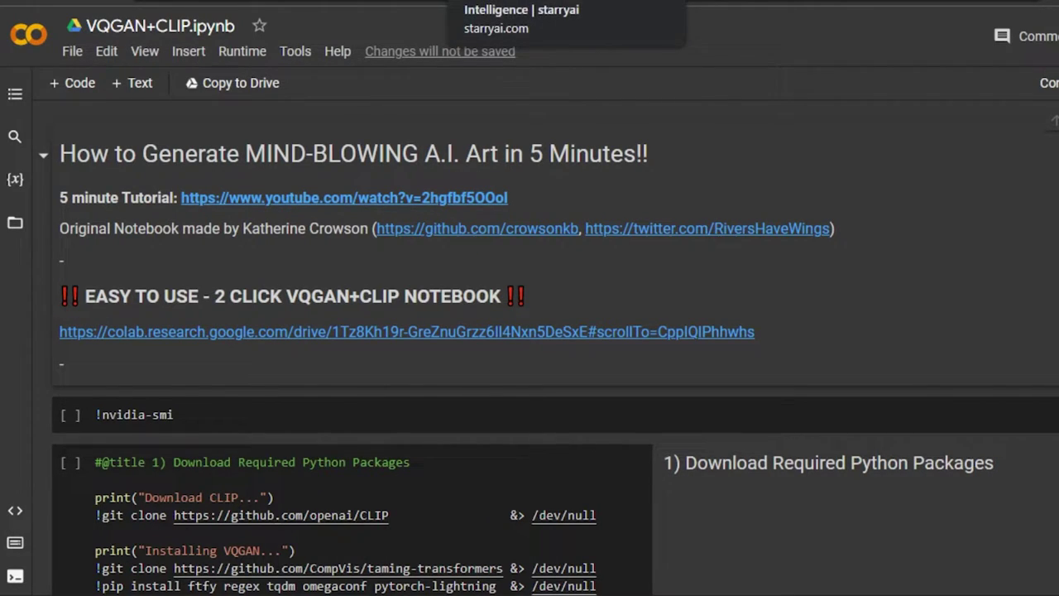
scroll(530, 347, "down", 3)
scroll(529, 347, "down", 2)
scroll(530, 348, "down", 1)
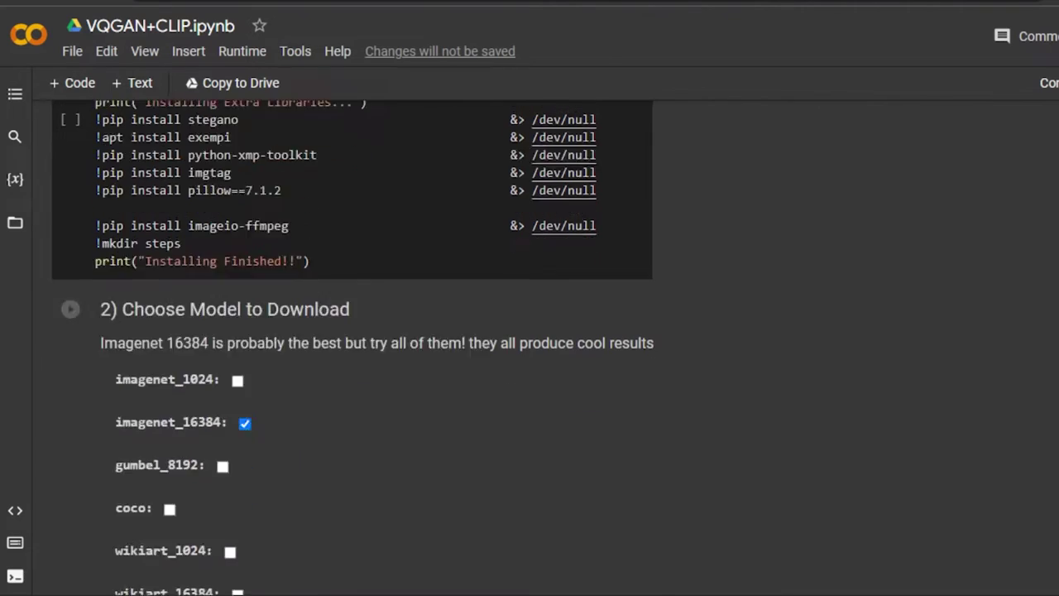
scroll(529, 348, "down", 2)
scroll(530, 348, "down", 3)
scroll(529, 347, "up", 10)
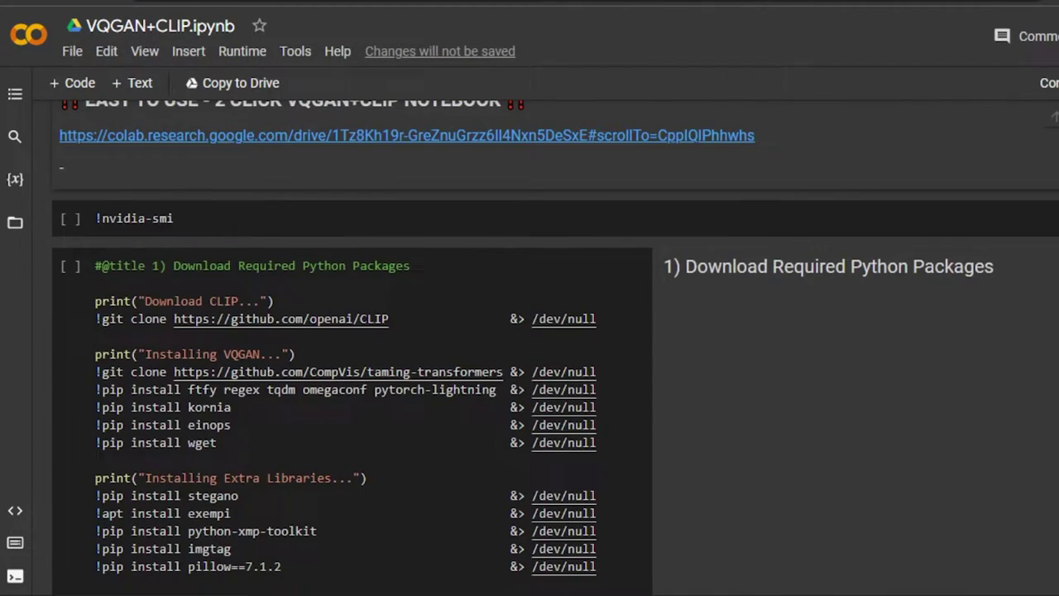
scroll(530, 348, "up", 2)
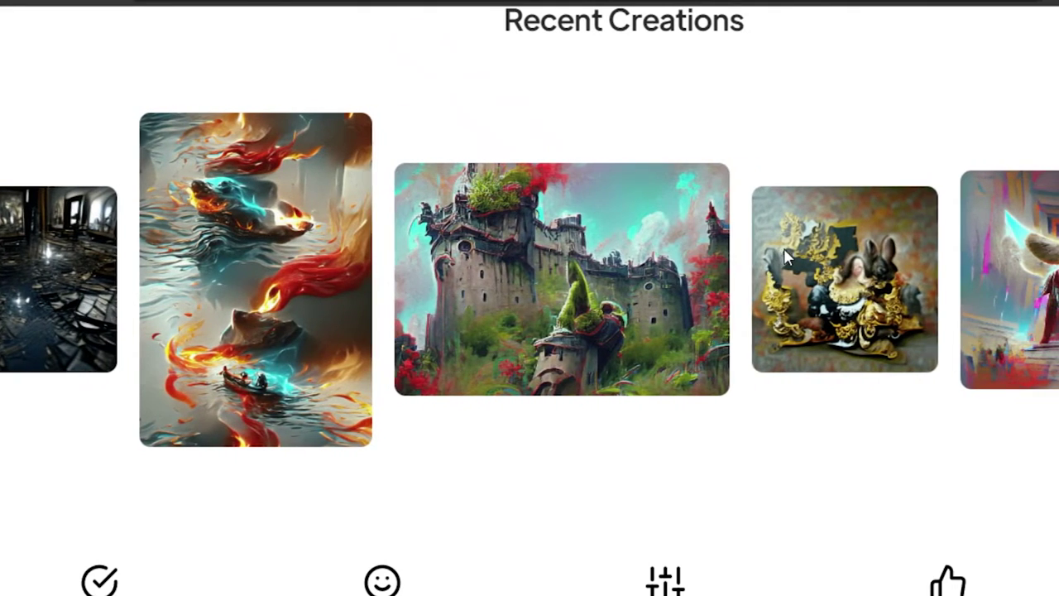
Browse starryai's home page features, user review and AI NFT description, returning to the header
scroll(709, 93, "up", 5)
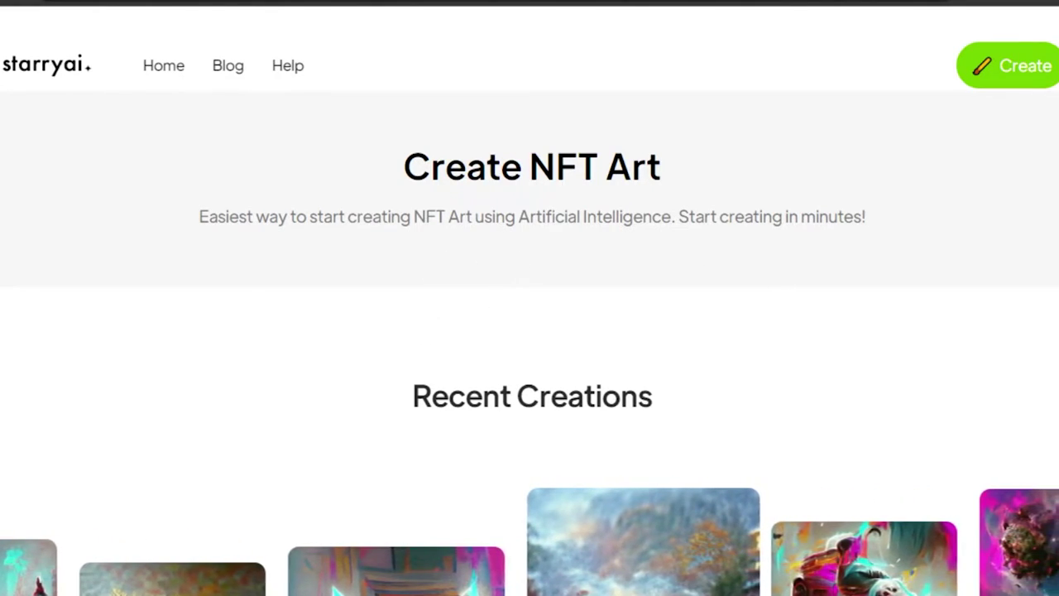
scroll(529, 331, "down", 3)
scroll(530, 331, "down", 3)
scroll(530, 331, "down", 5)
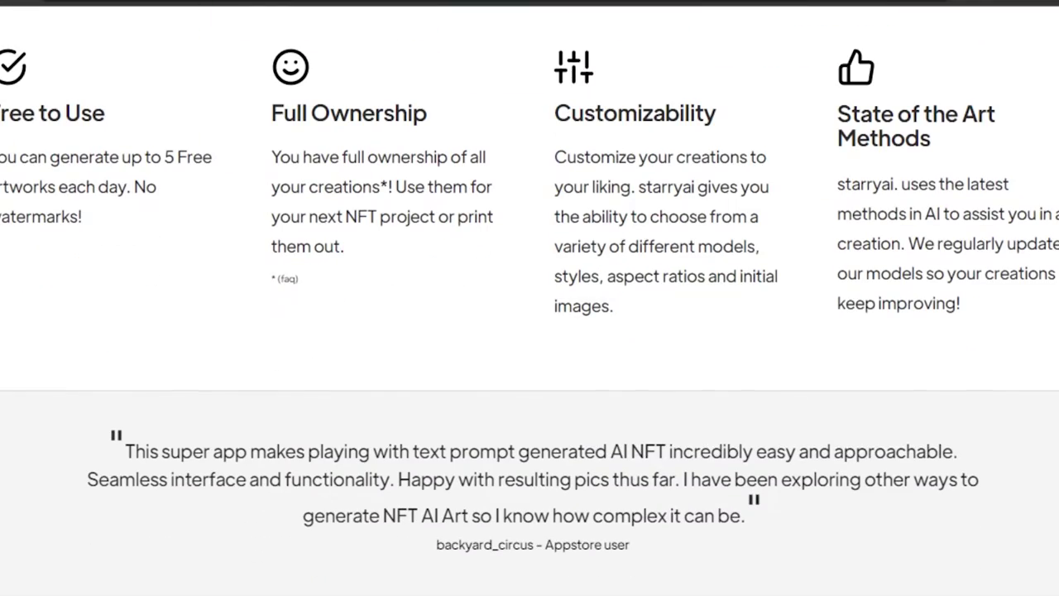
scroll(530, 330, "up", 1)
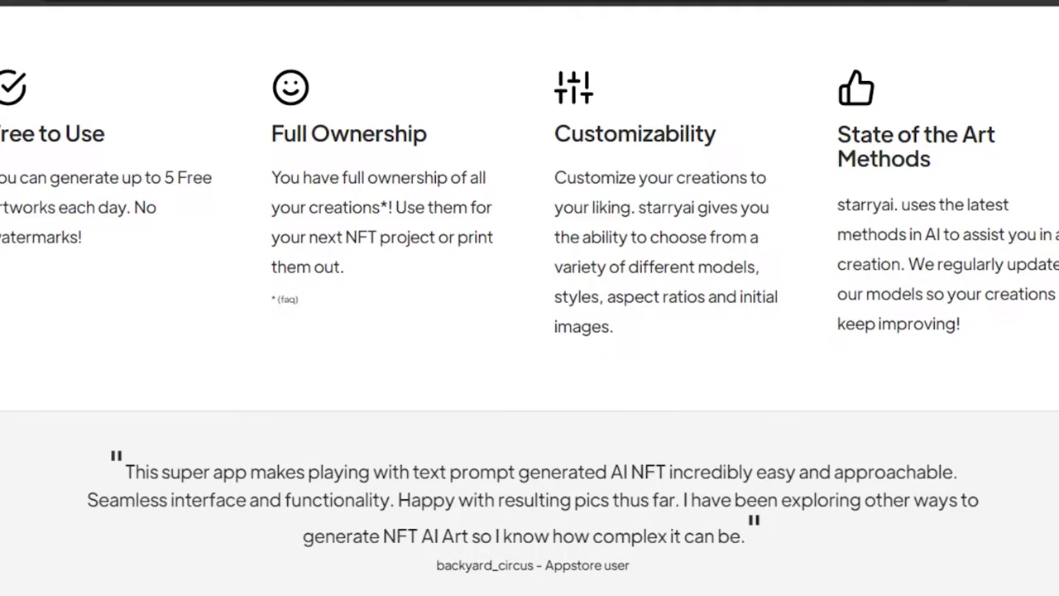
scroll(530, 331, "down", 5)
scroll(530, 331, "down", 5)
scroll(530, 331, "down", 5)
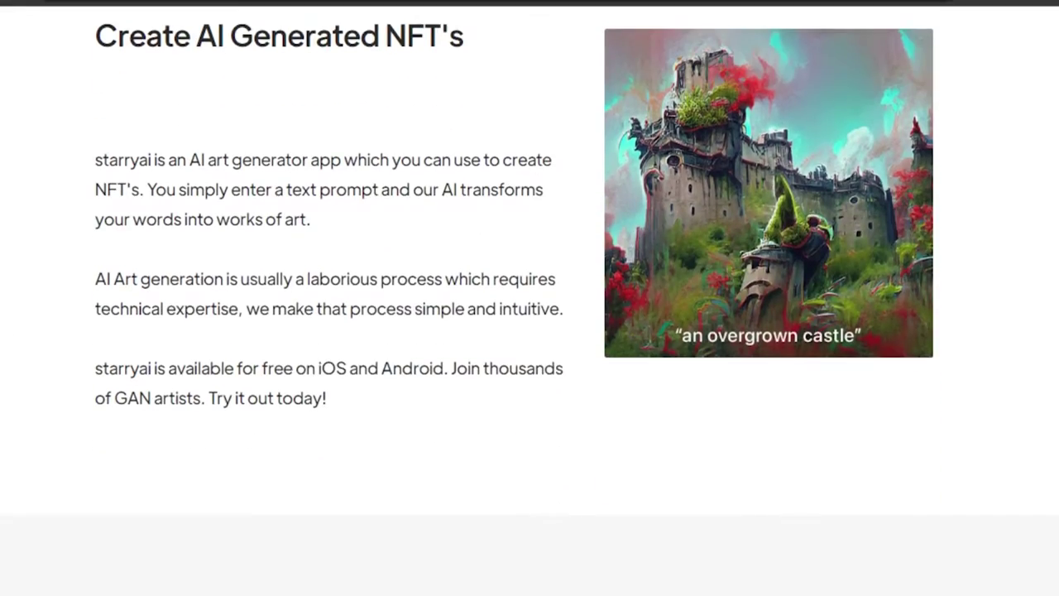
scroll(530, 330, "down", 5)
scroll(529, 330, "up", 3)
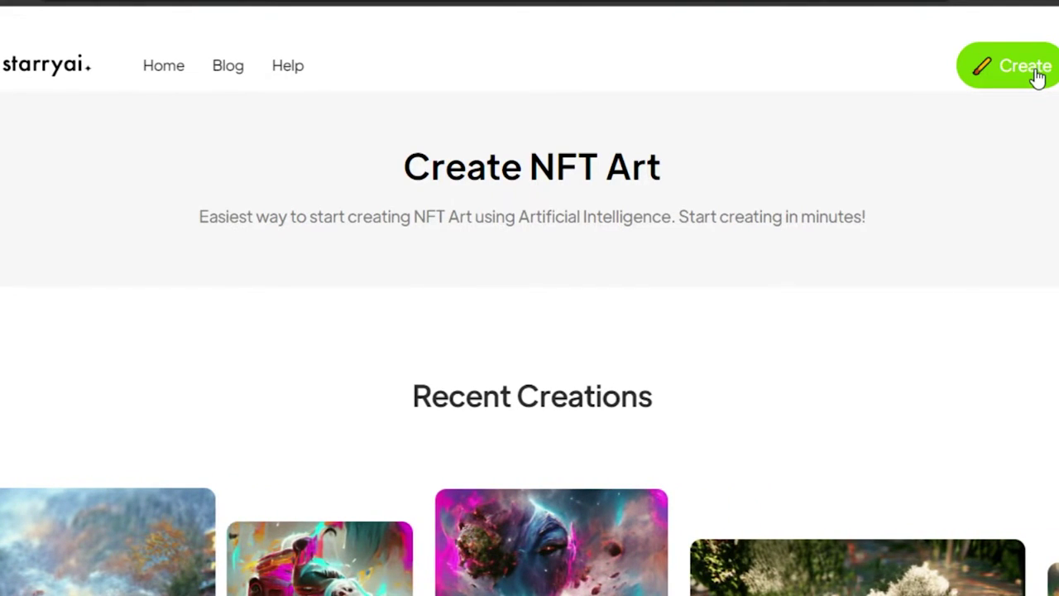
Sign in to starryai with Google and choose the Altair AI for a new creation
left_click(1037, 75)
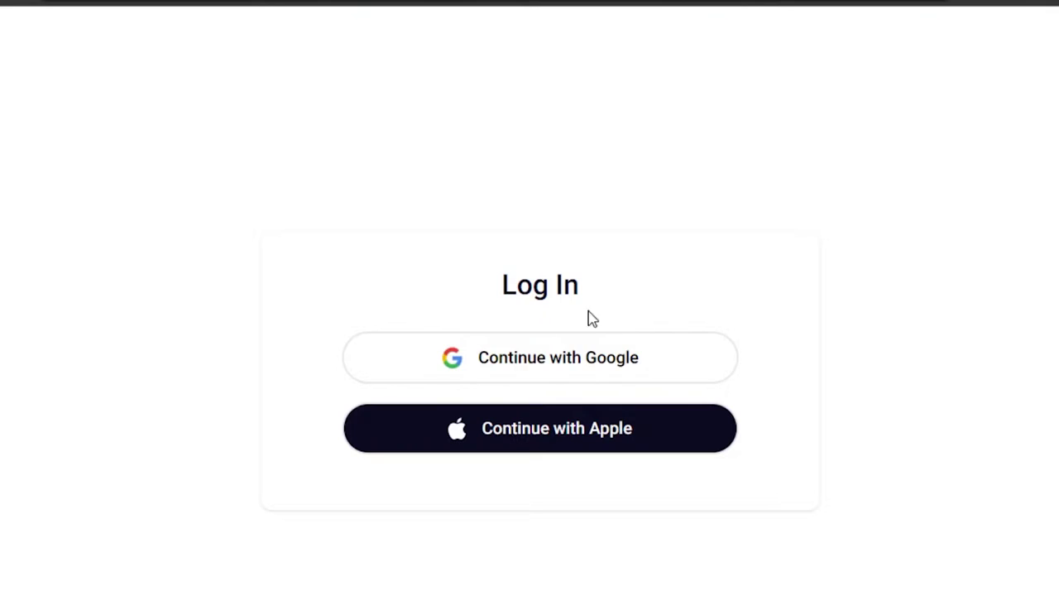
left_click(554, 375)
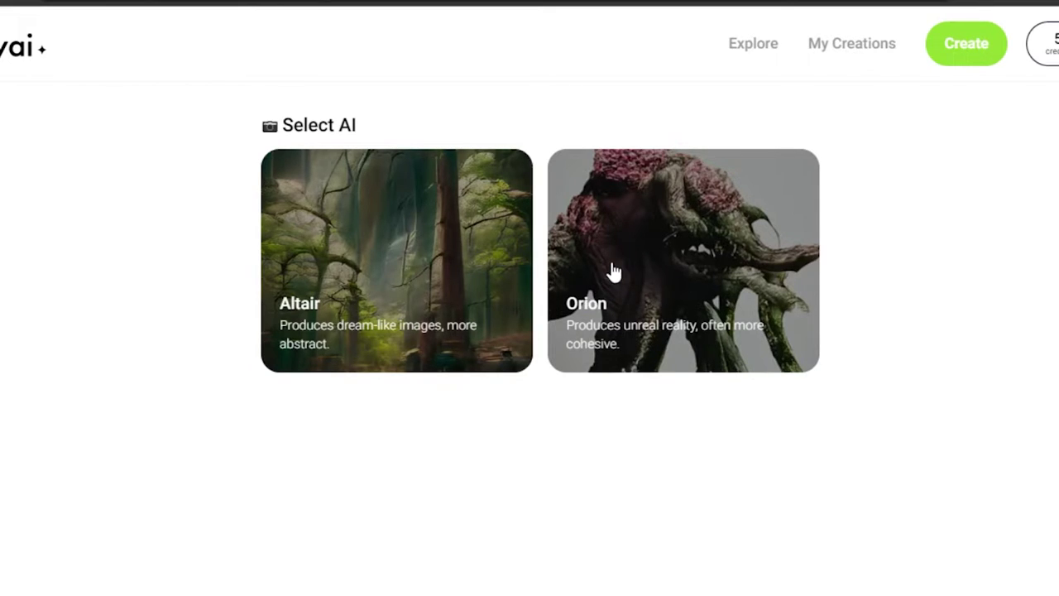
left_click(360, 257)
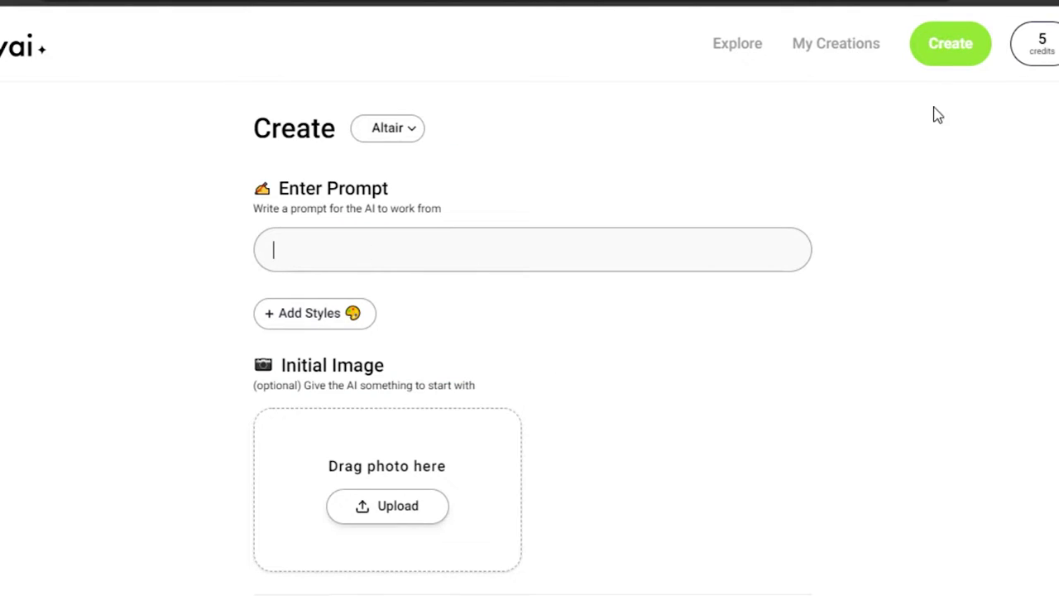
Enter the prompt 'Sanbox nft', then trim it to read 'Sanbox'
scroll(938, 115, "down", 2)
scroll(937, 115, "up", 2)
type("S")
type("anboz")
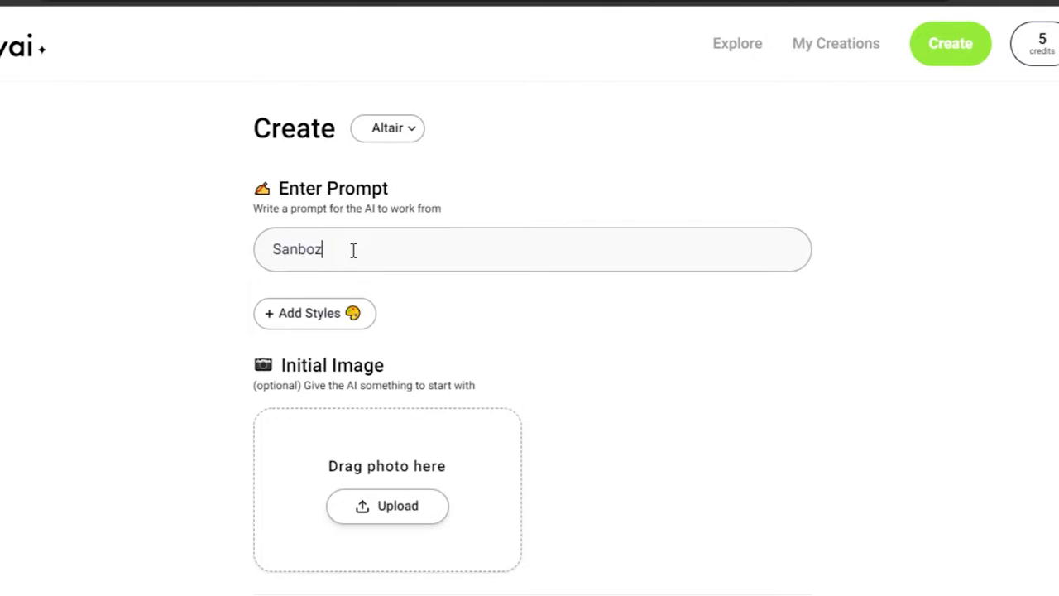
type("x")
type(" nft")
key("BackSpace")
key("BackSpace")
key("BackSpace")
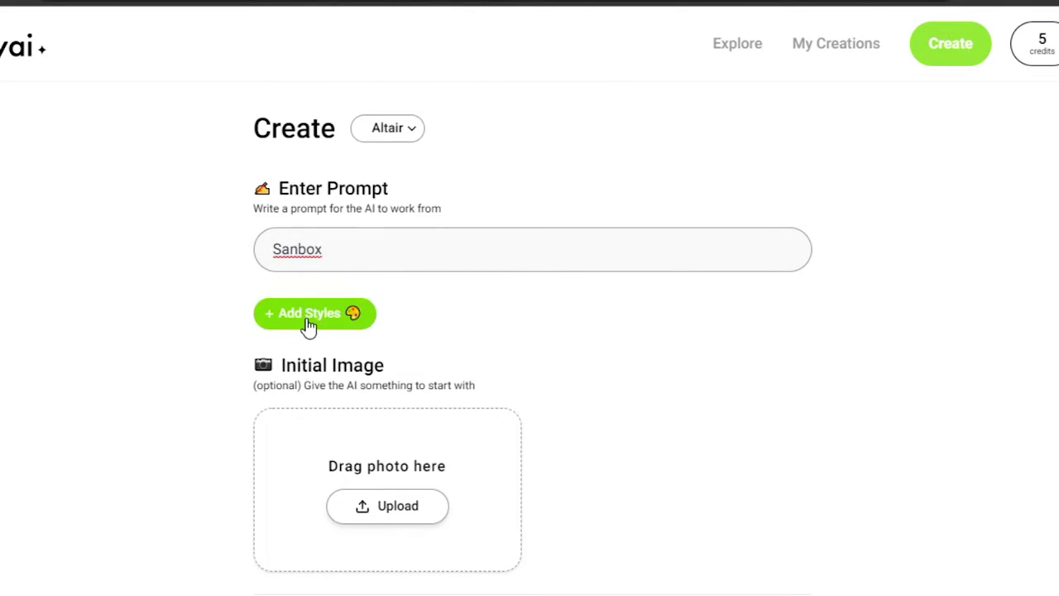
Attach the Digital Illustration style from the Select Styles grid to the Sanbox prompt
left_click(307, 323)
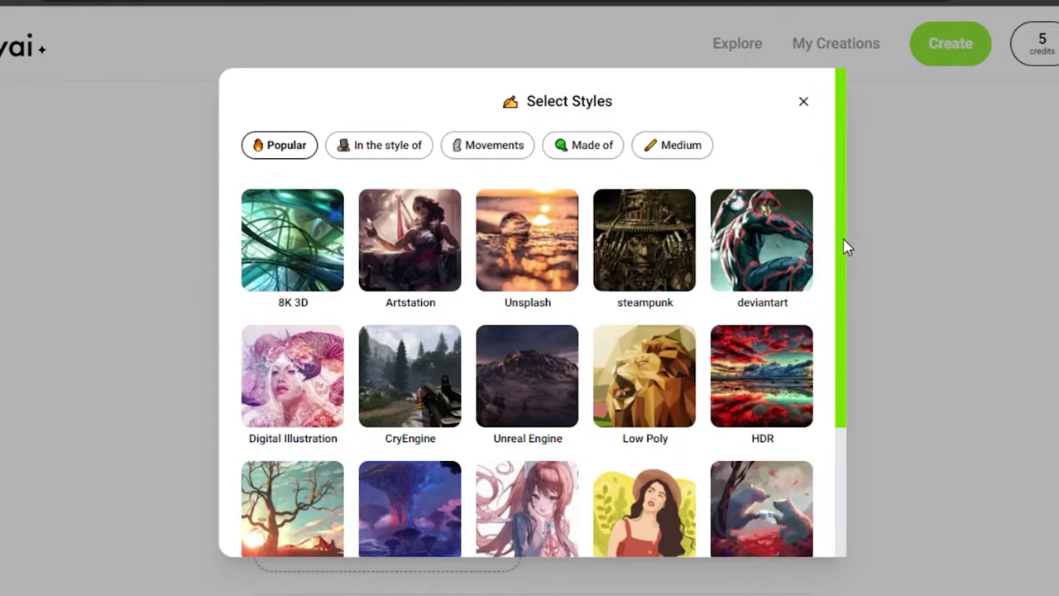
mouse_move(845, 246)
left_mouse_down()
mouse_move(848, 362)
mouse_move(834, 463)
left_mouse_up()
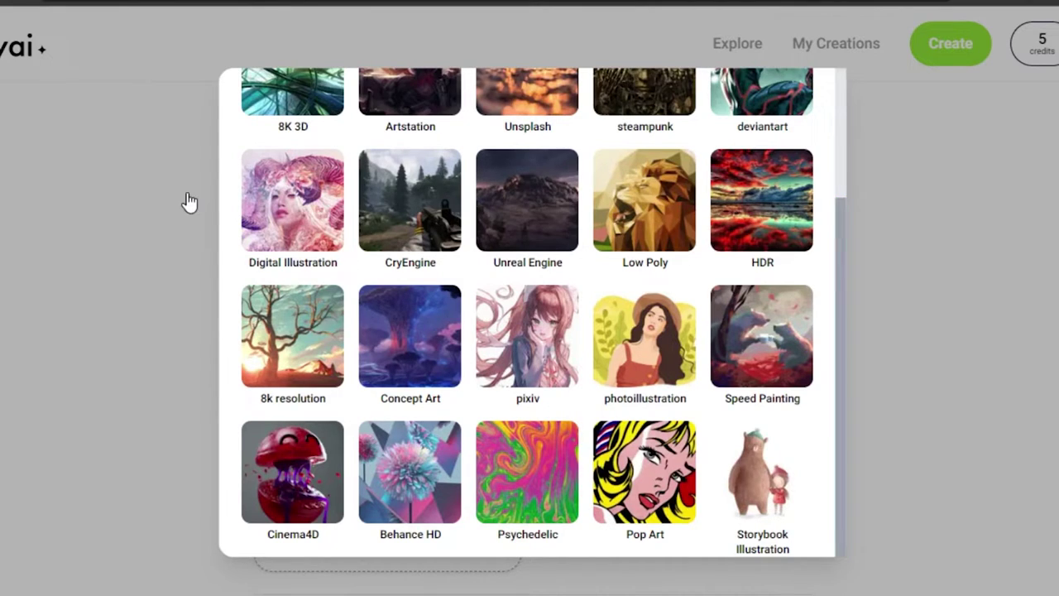
left_click(298, 224)
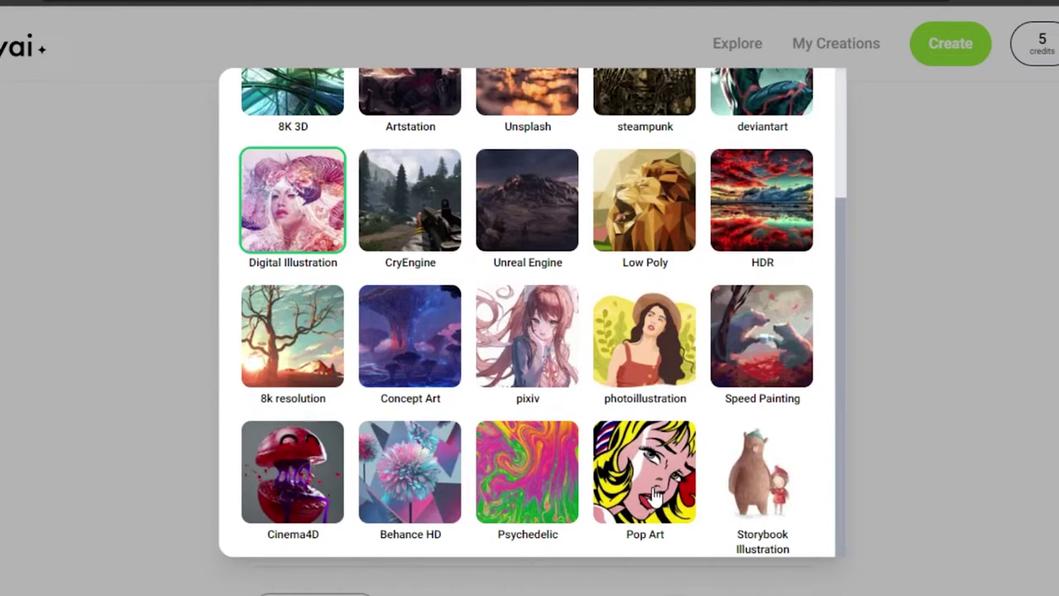
left_click_drag(833, 315, 854, 103)
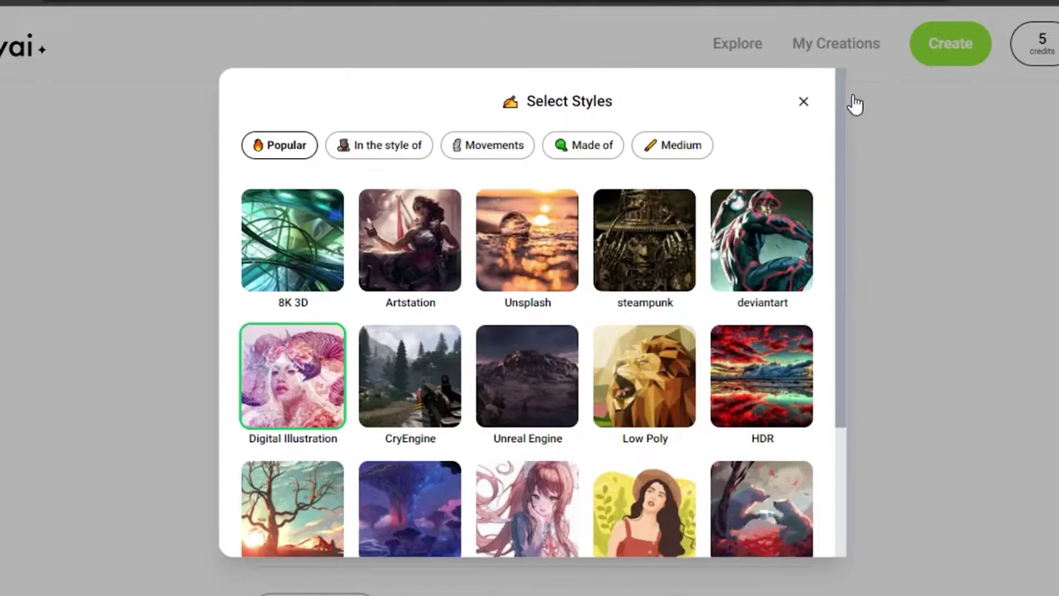
left_click(958, 255)
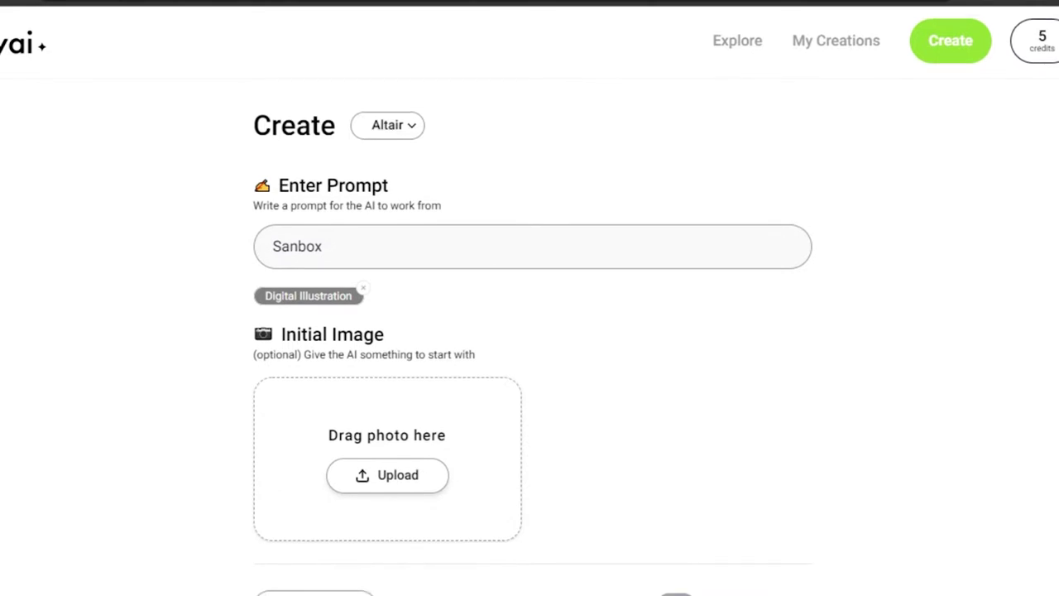
Submit the Sanbox Digital Illustration artwork for generation with CREATE
scroll(464, 389, "down", 3)
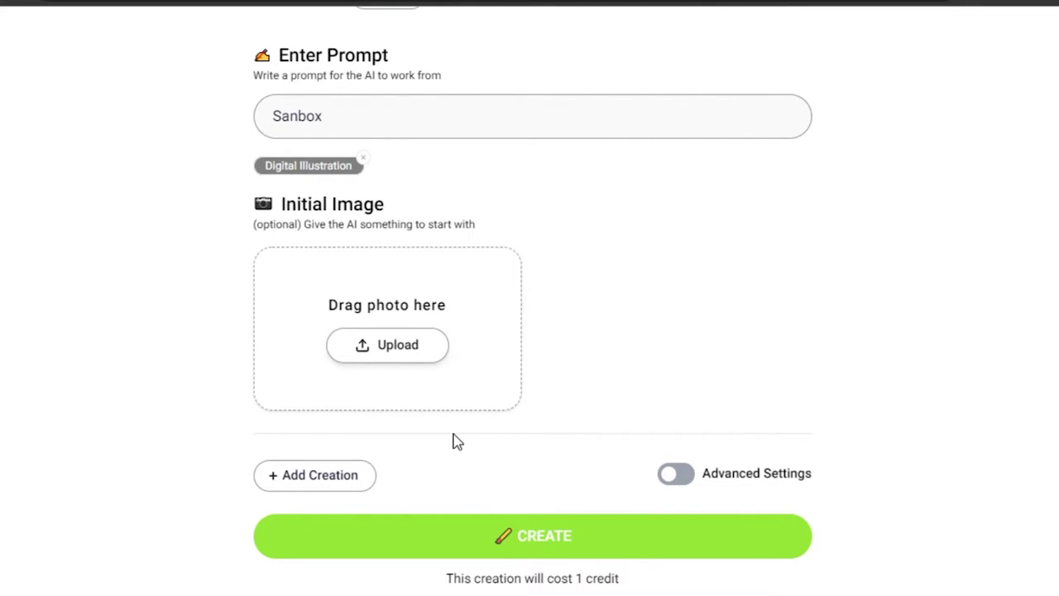
left_click(541, 556)
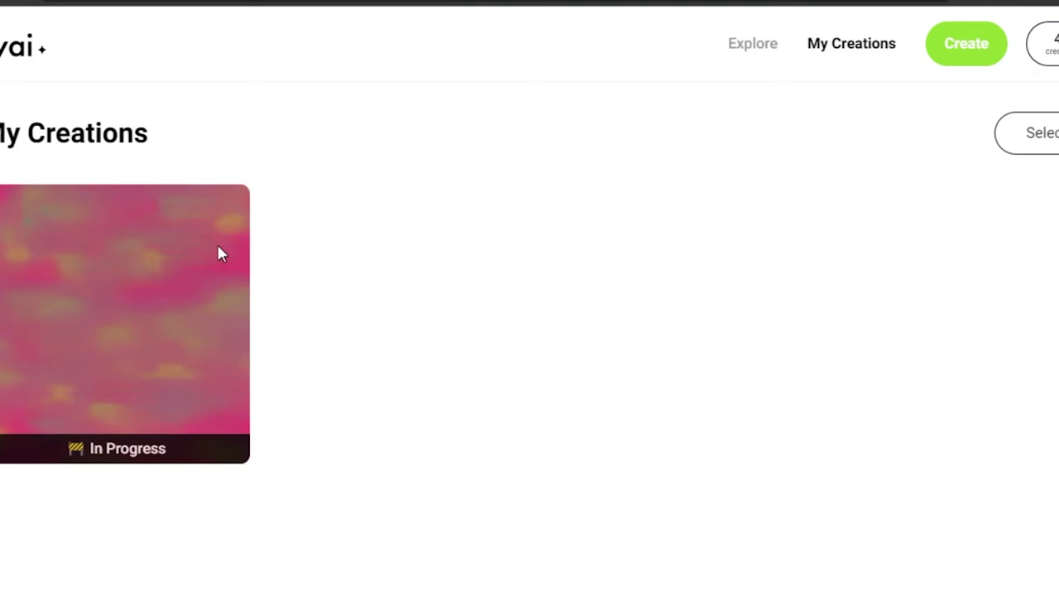
View the in-progress Sanbox creation, then switch to NightCafe's AI NFT Generator
left_click(162, 290)
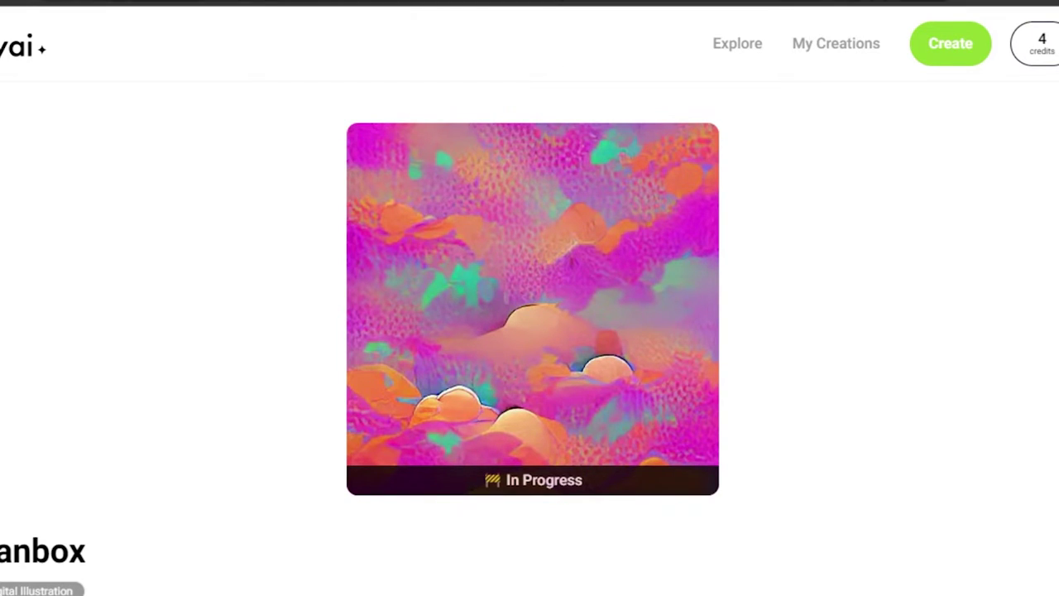
left_click(480, 2)
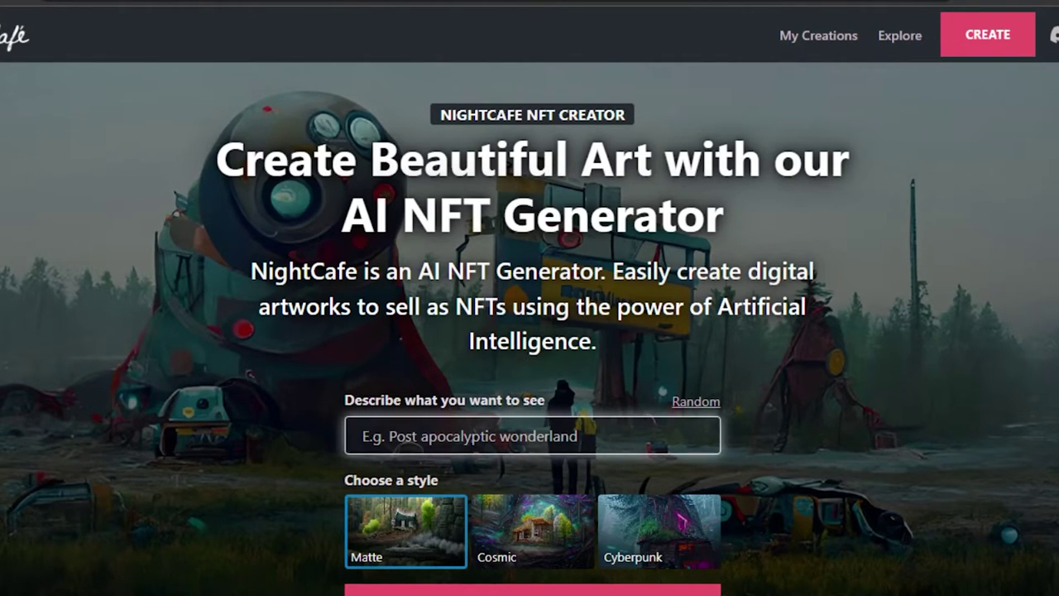
Submit the prompt 'sandbox' with the Cosmic style for generation in NightCafe
scroll(542, 247, "down", 2)
scroll(530, 331, "down", 1)
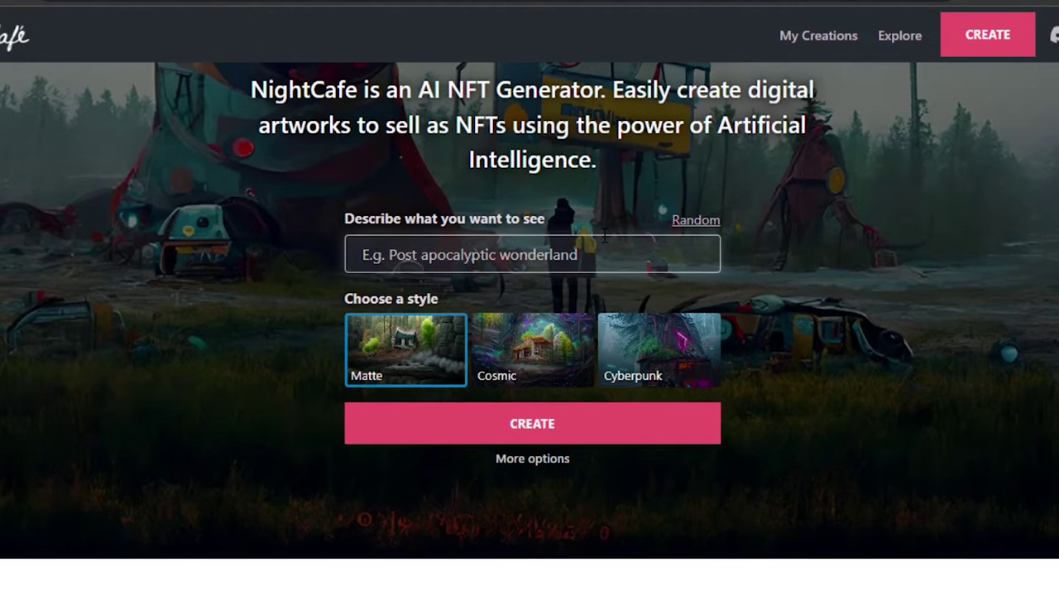
left_click(527, 261)
type("sa")
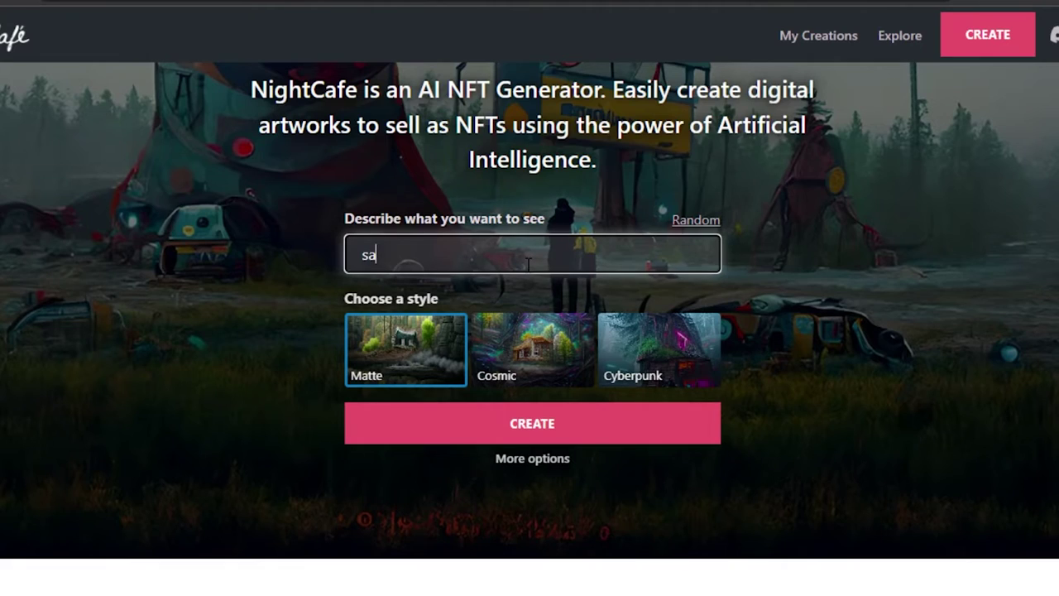
type("ndbox")
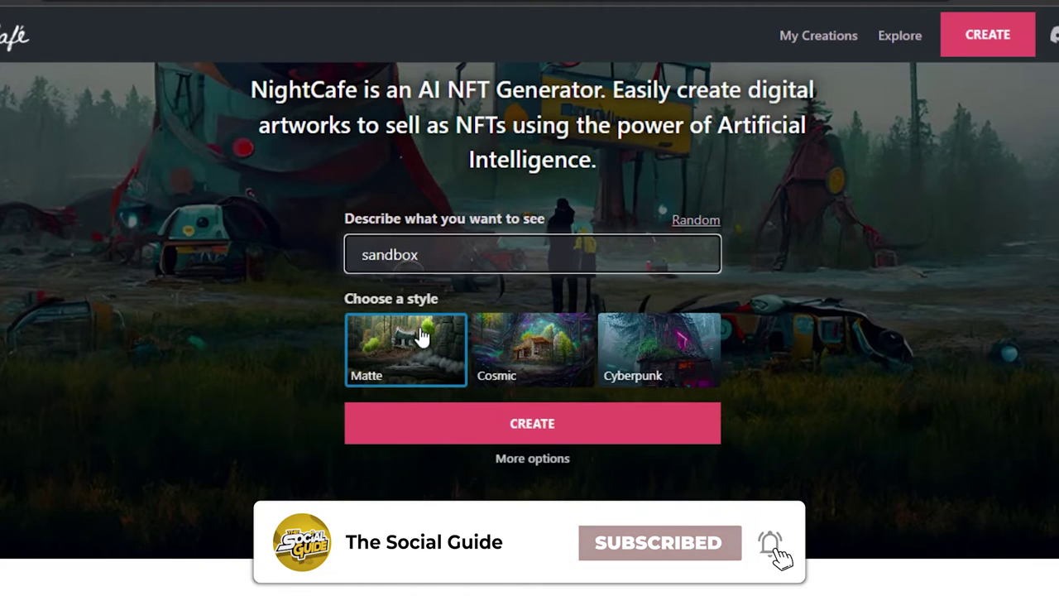
left_click(526, 362)
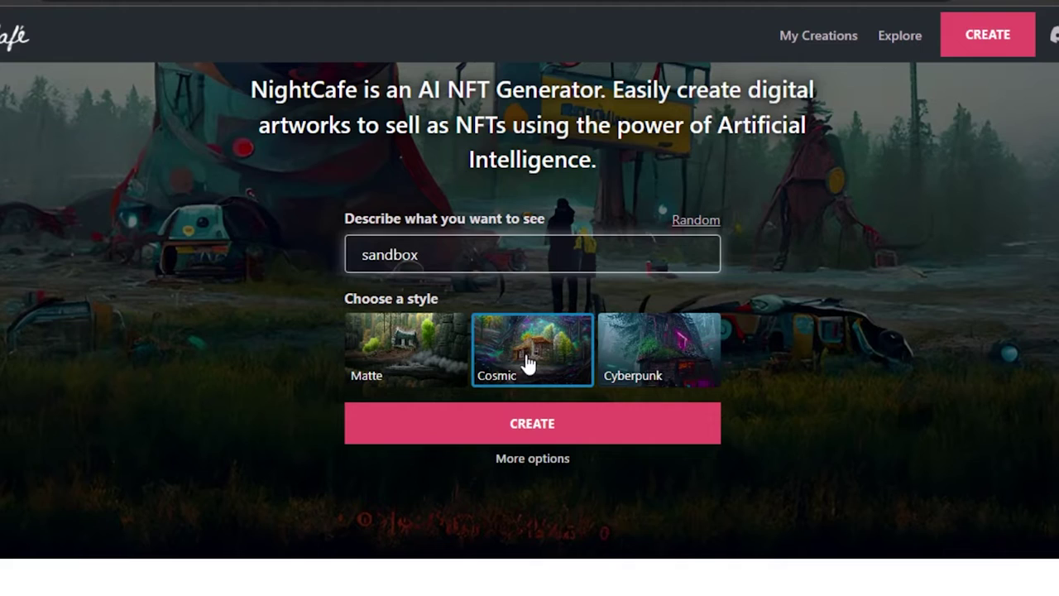
left_click(523, 423)
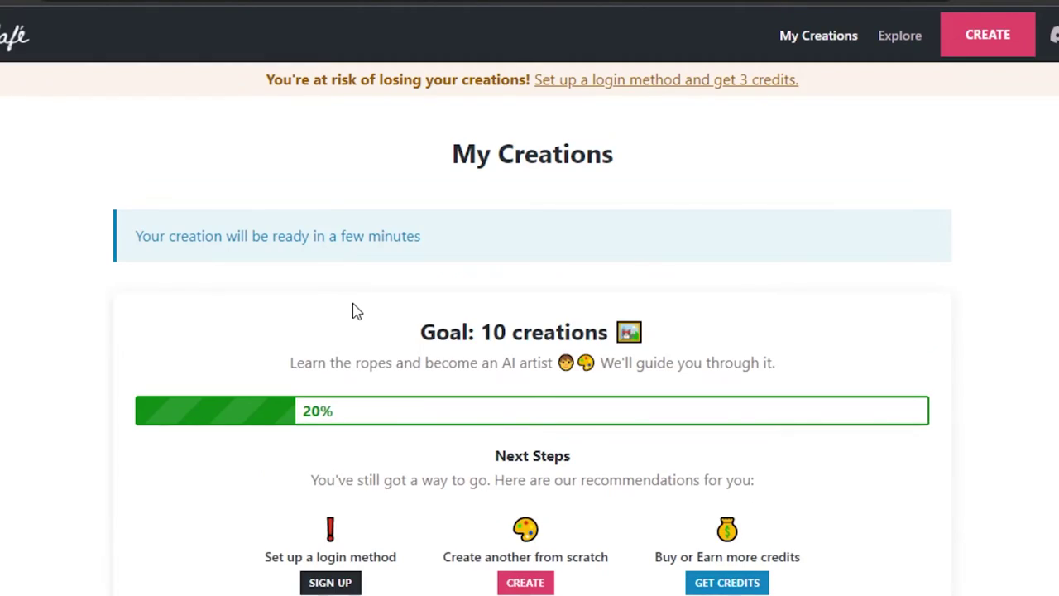
Scroll My Creations while the new sandbox artwork renders to 75%
scroll(607, 239, "down", 2)
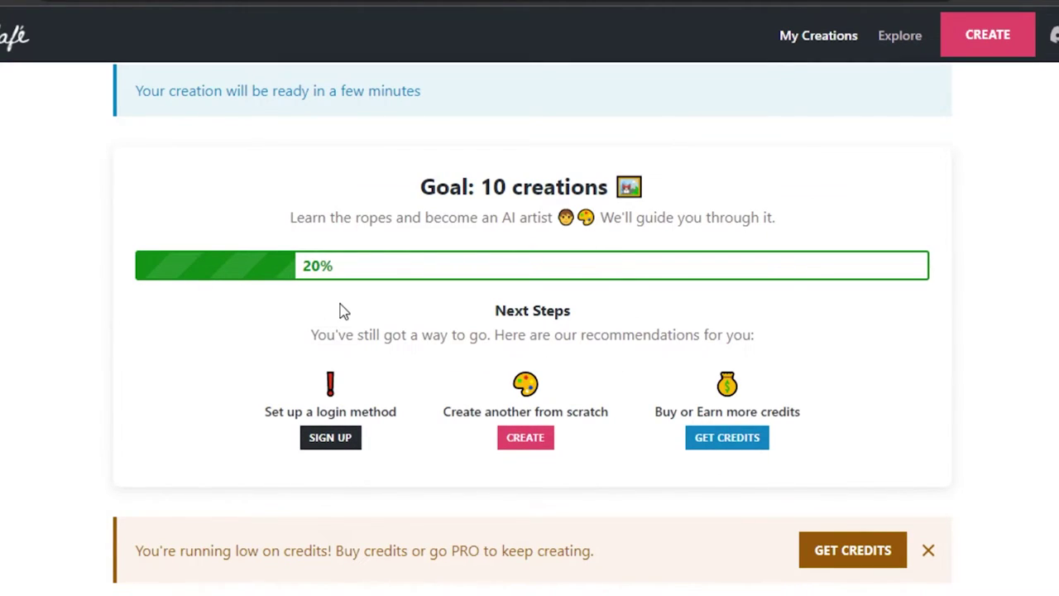
scroll(529, 331, "up", 2)
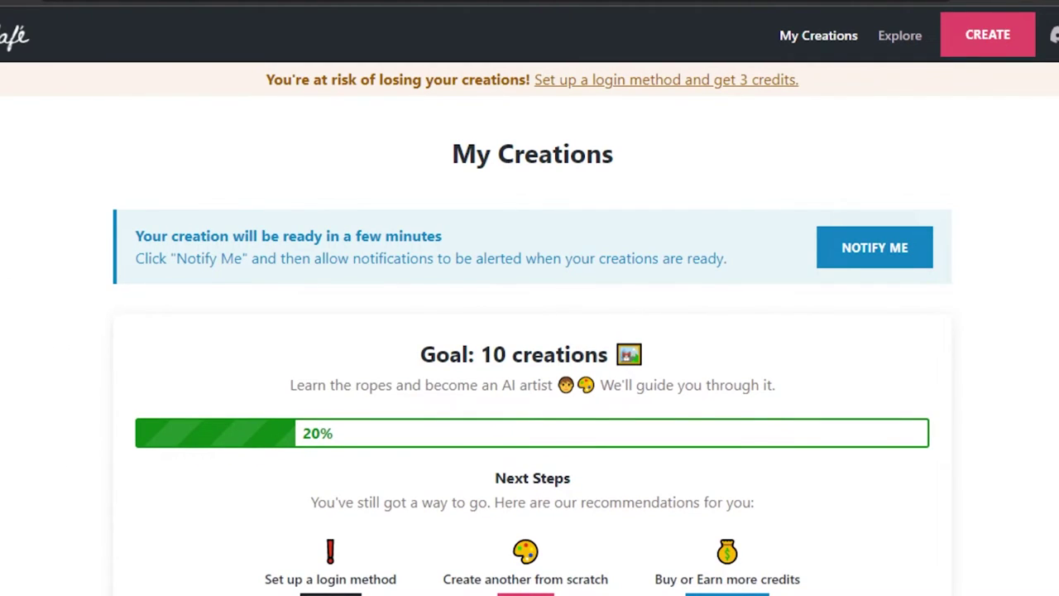
scroll(690, 163, "down", 3)
scroll(690, 163, "down", 2)
scroll(529, 331, "down", 3)
scroll(529, 331, "down", 1)
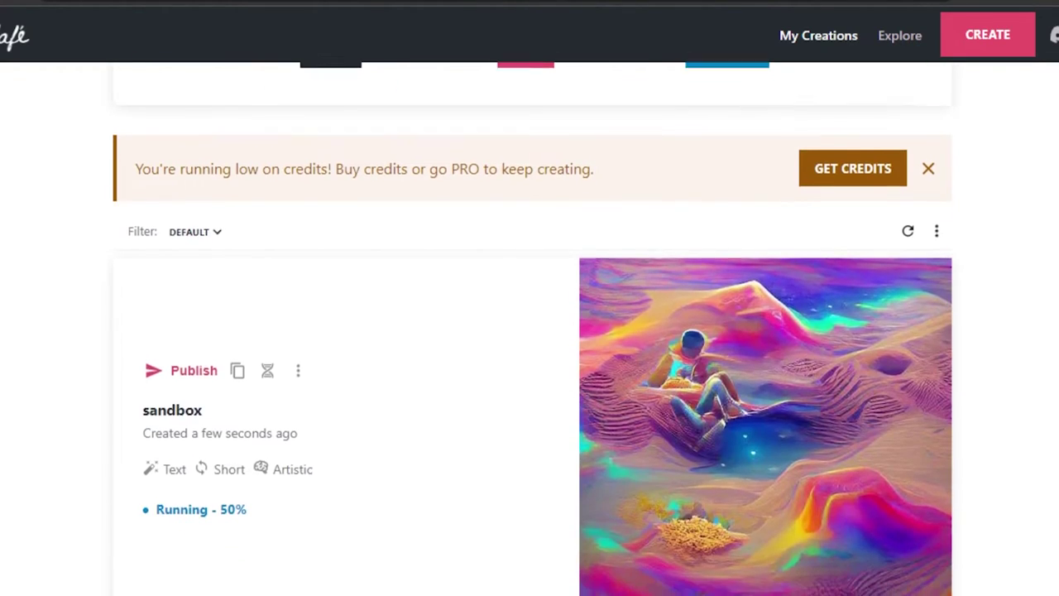
scroll(529, 331, "down", 2)
scroll(529, 331, "up", 1)
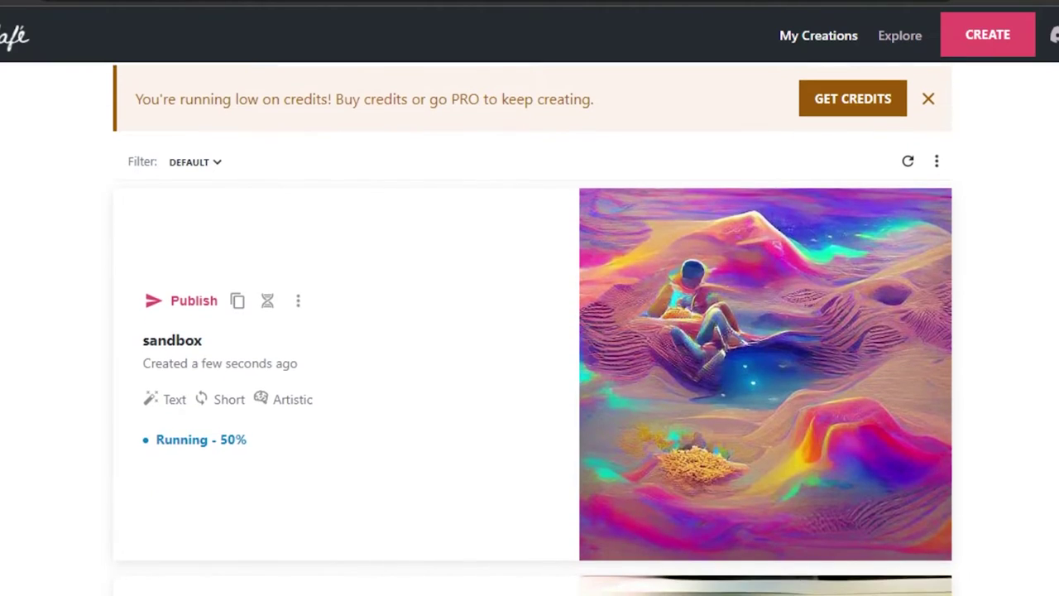
scroll(530, 330, "up", 2)
scroll(530, 330, "down", 3)
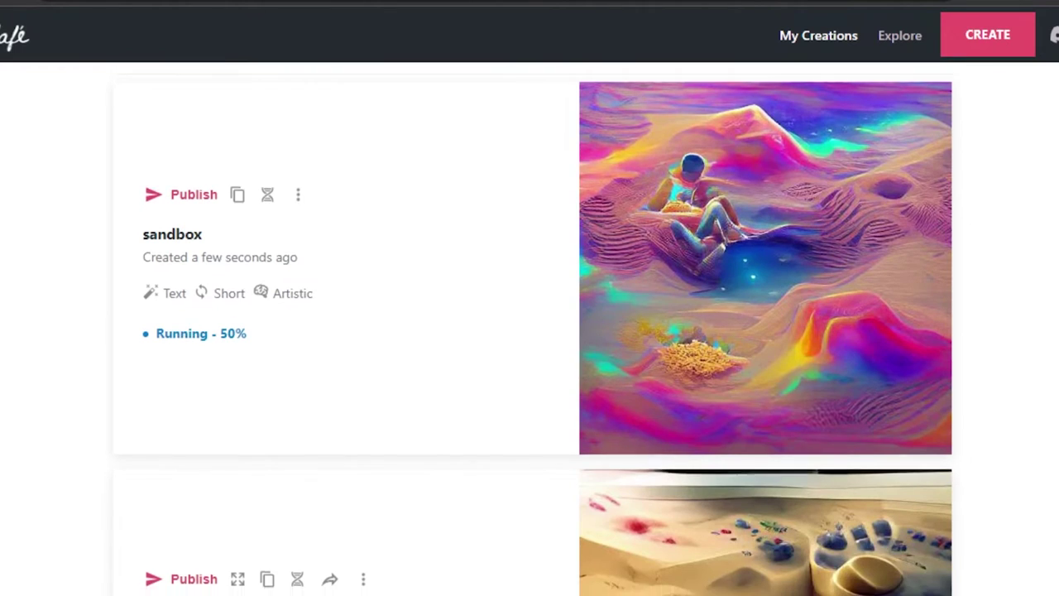
scroll(529, 331, "down", 4)
scroll(529, 331, "up", 2)
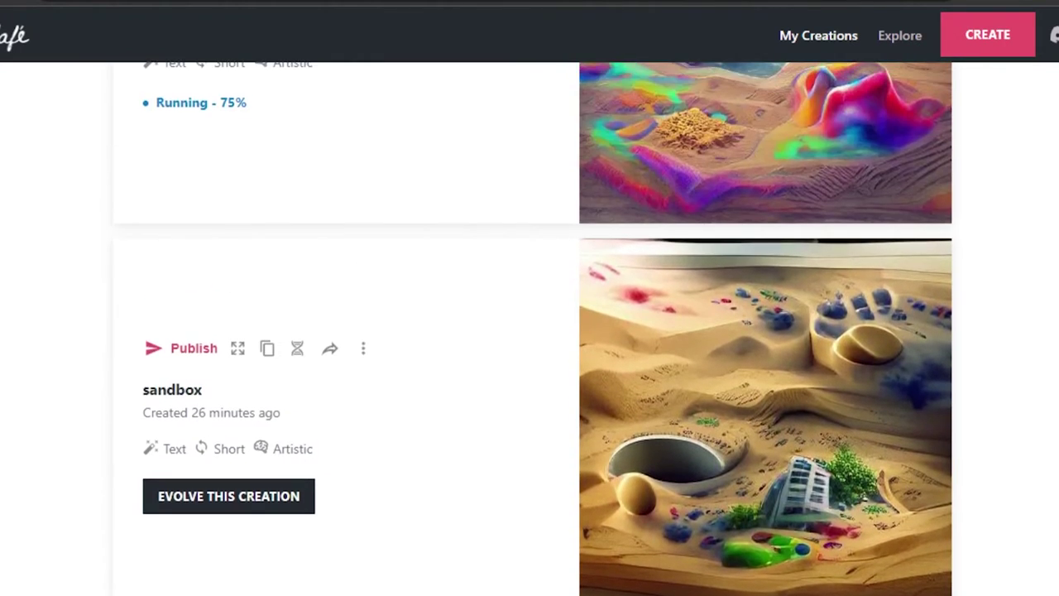
scroll(530, 331, "up", 3)
scroll(530, 331, "up", 1)
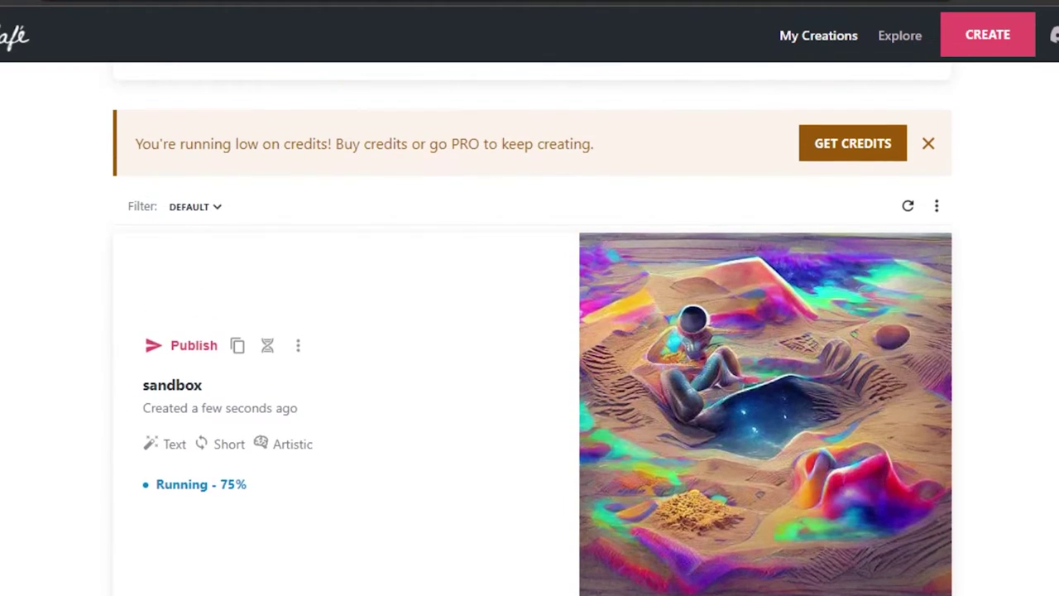
scroll(529, 331, "up", 5)
scroll(529, 331, "down", 6)
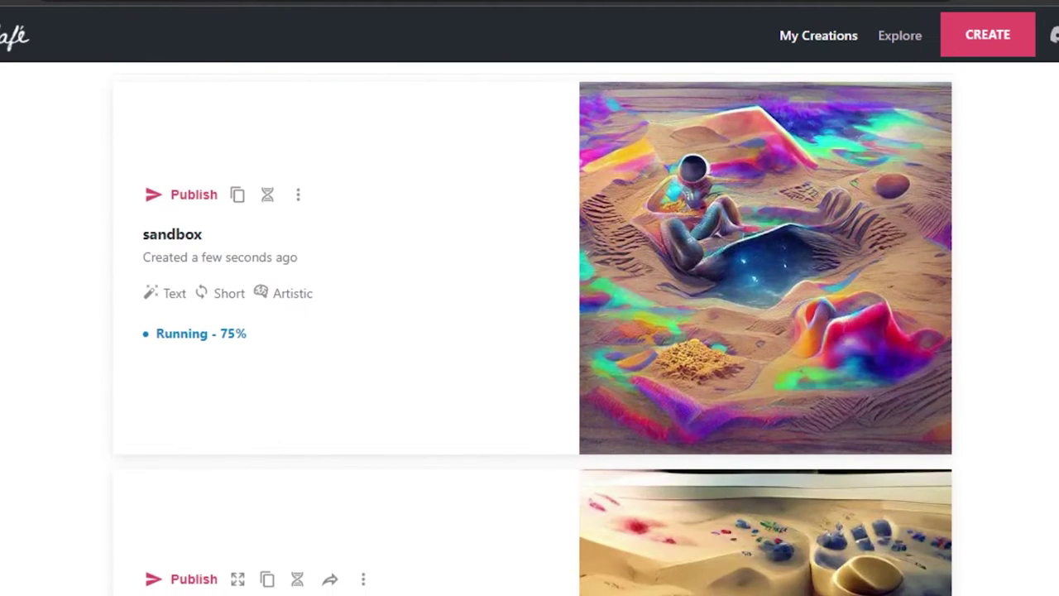
scroll(529, 331, "up", 5)
scroll(530, 331, "up", 1)
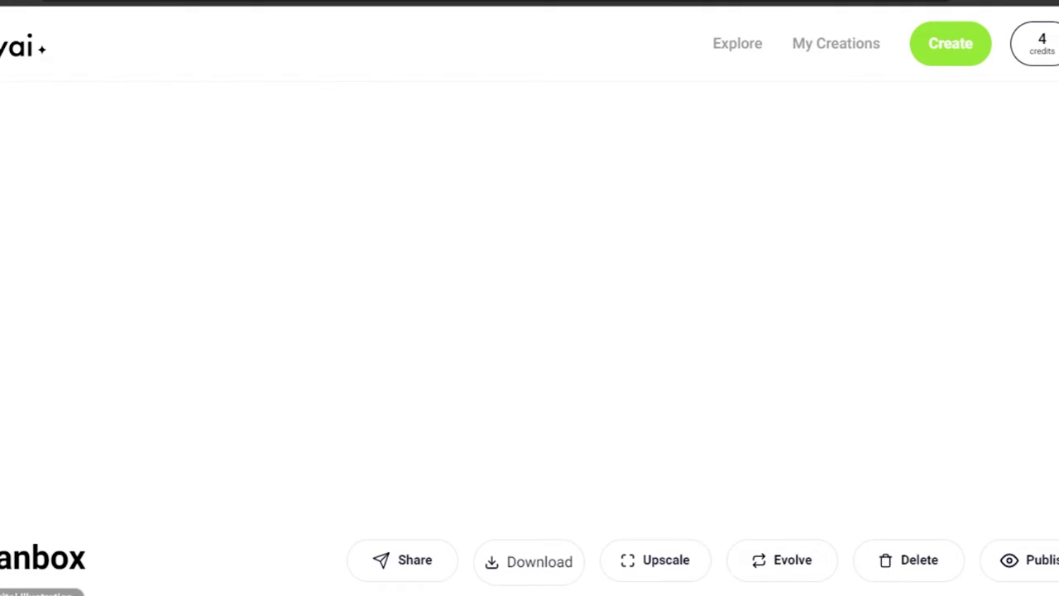
scroll(508, 255, "down", 3)
scroll(511, 354, "up", 3)
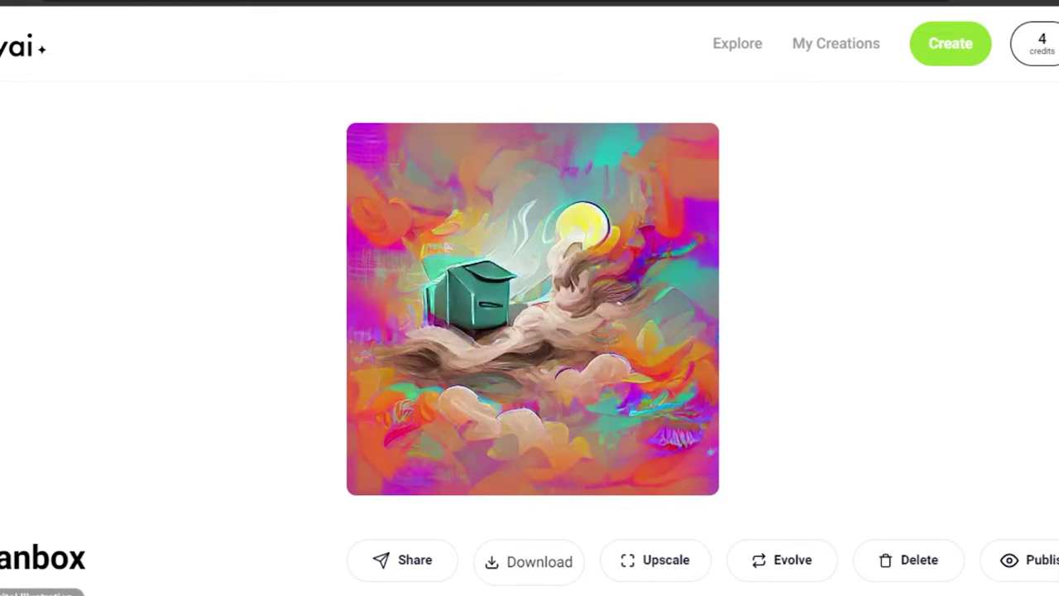
scroll(697, 326, "down", 1)
scroll(698, 326, "up", 1)
scroll(529, 330, "down", 5)
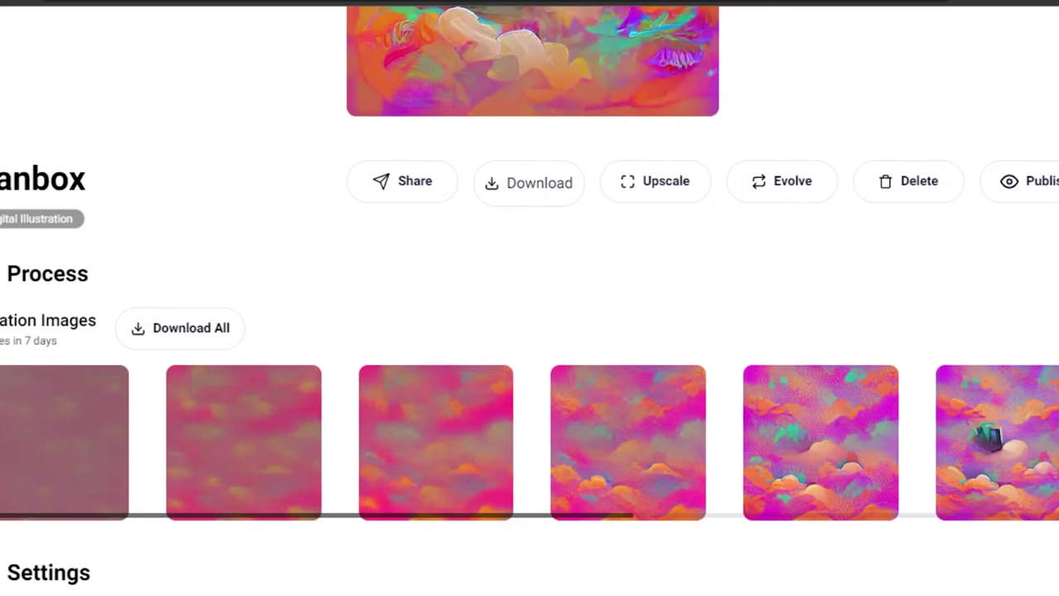
scroll(529, 331, "up", 5)
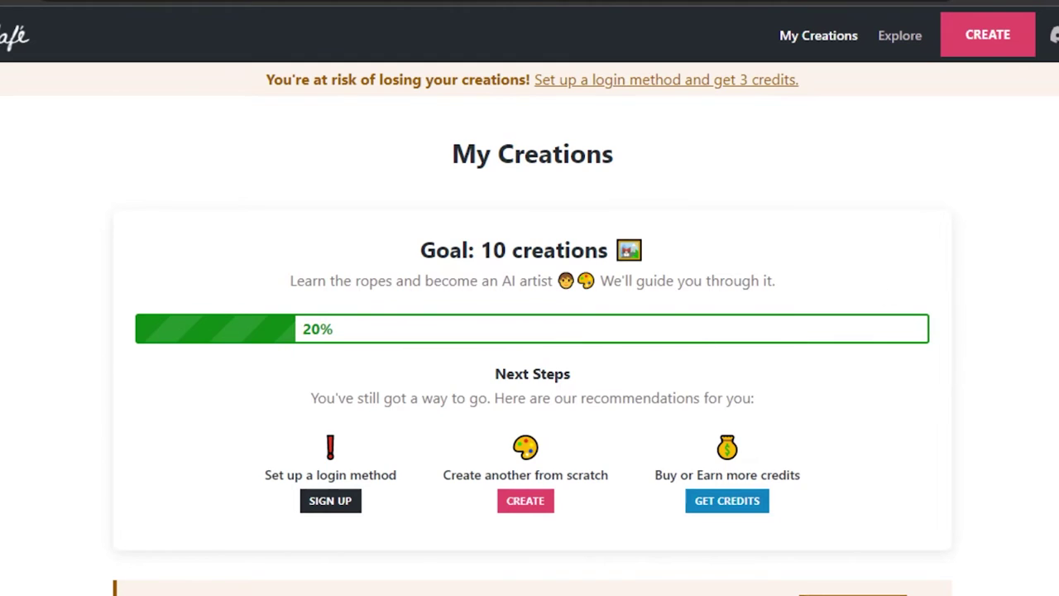
Scroll My Creations to compare the two sandbox artworks
scroll(880, 292, "down", 5)
scroll(529, 331, "down", 1)
scroll(529, 331, "down", 1)
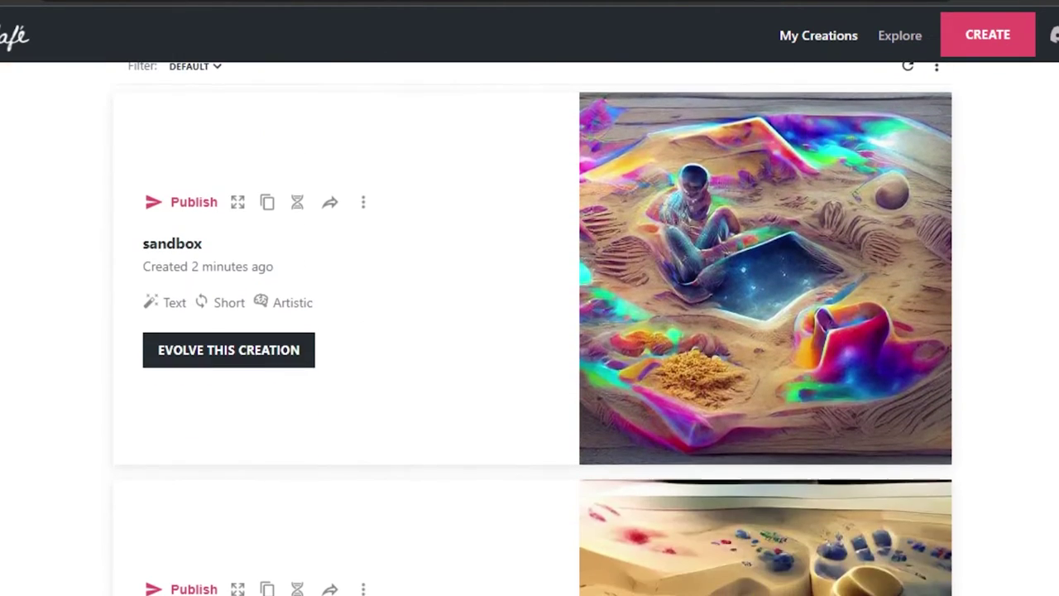
scroll(530, 331, "down", 3)
scroll(529, 331, "up", 6)
scroll(529, 331, "up", 3)
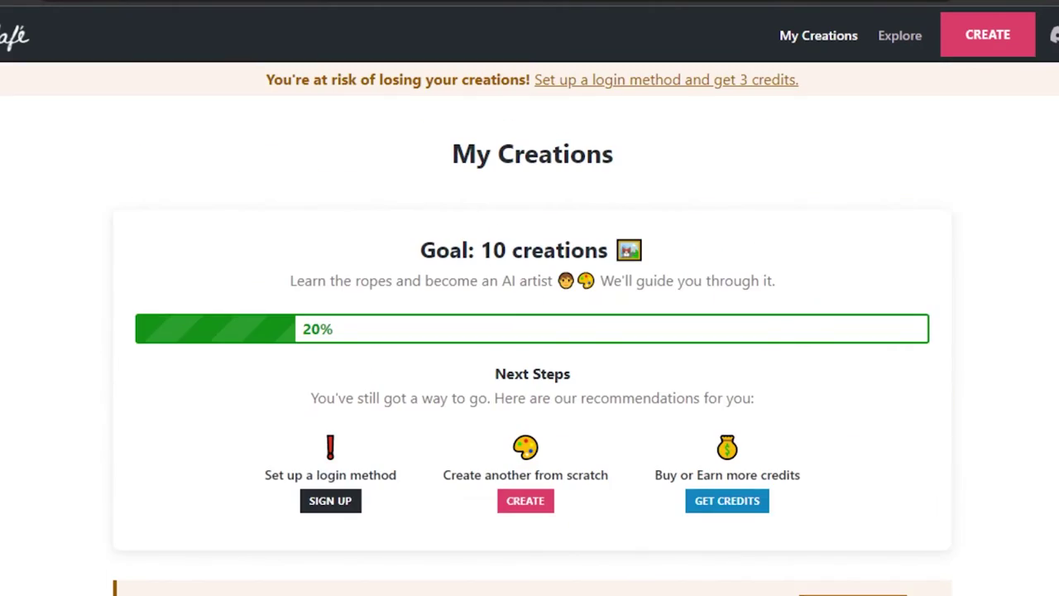
scroll(765, 356, "down", 5)
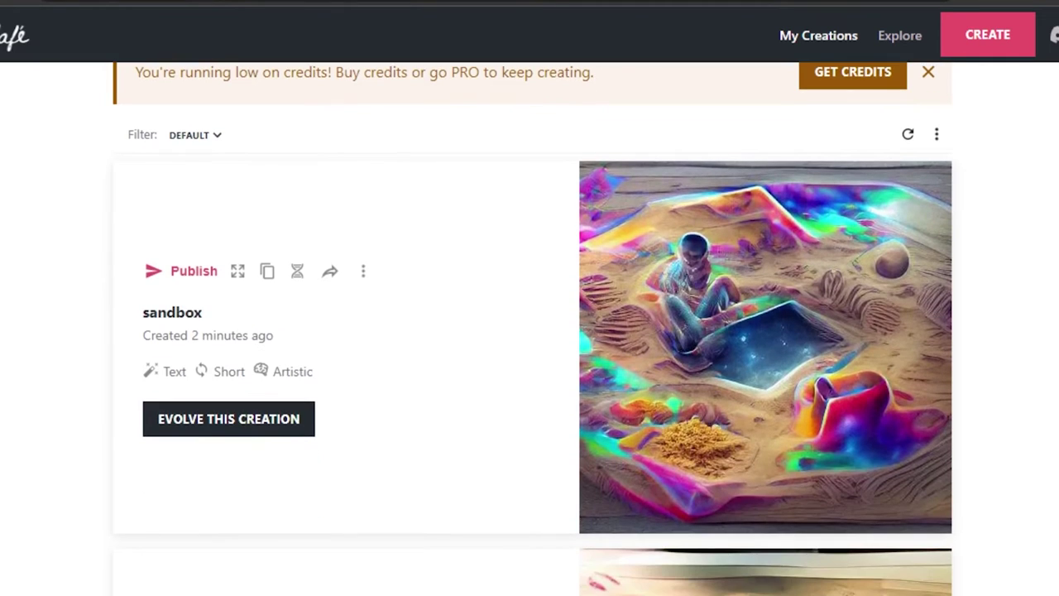
scroll(765, 356, "down", 5)
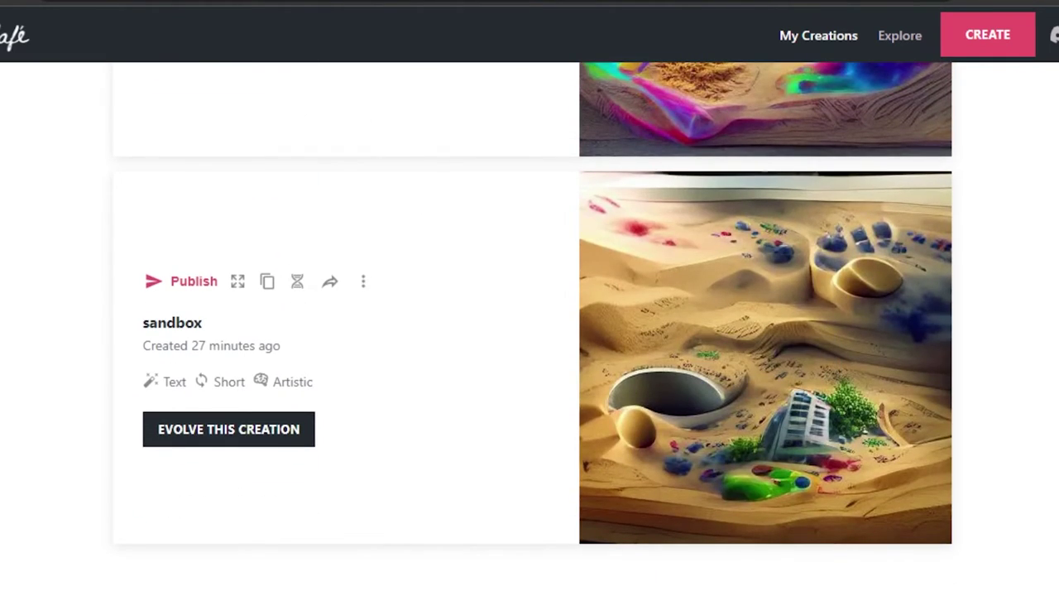
scroll(765, 356, "up", 5)
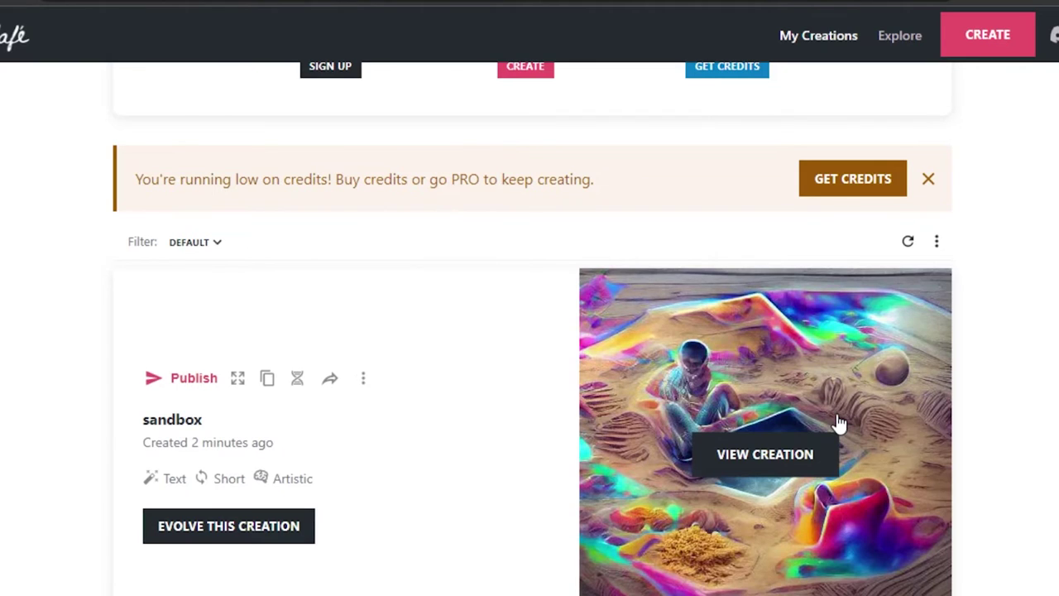
Open the newer Cosmic sandbox artwork's full page, then return and review the list
left_click(838, 422)
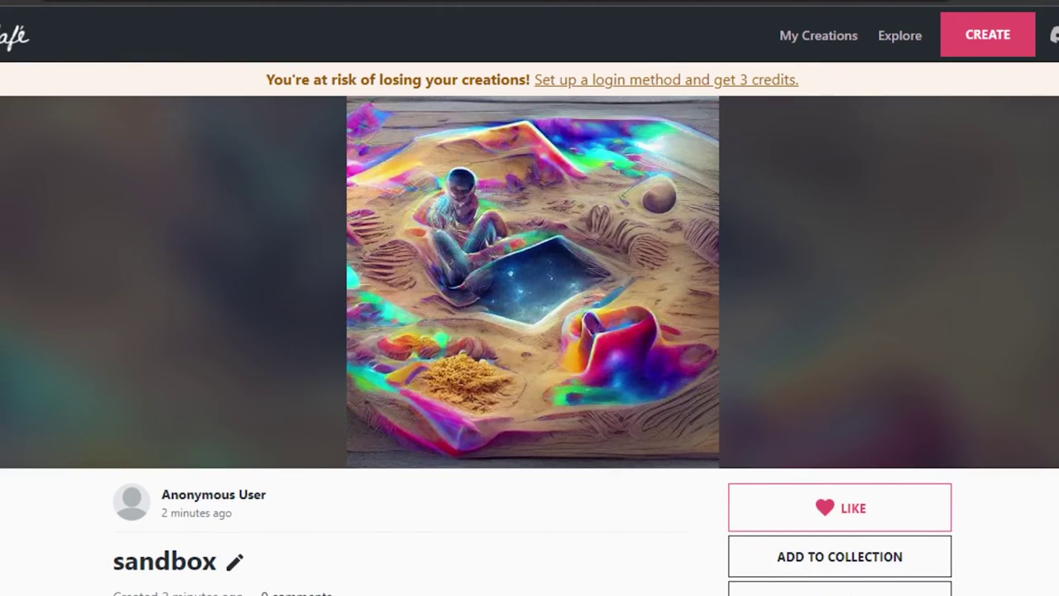
key("alt+Left")
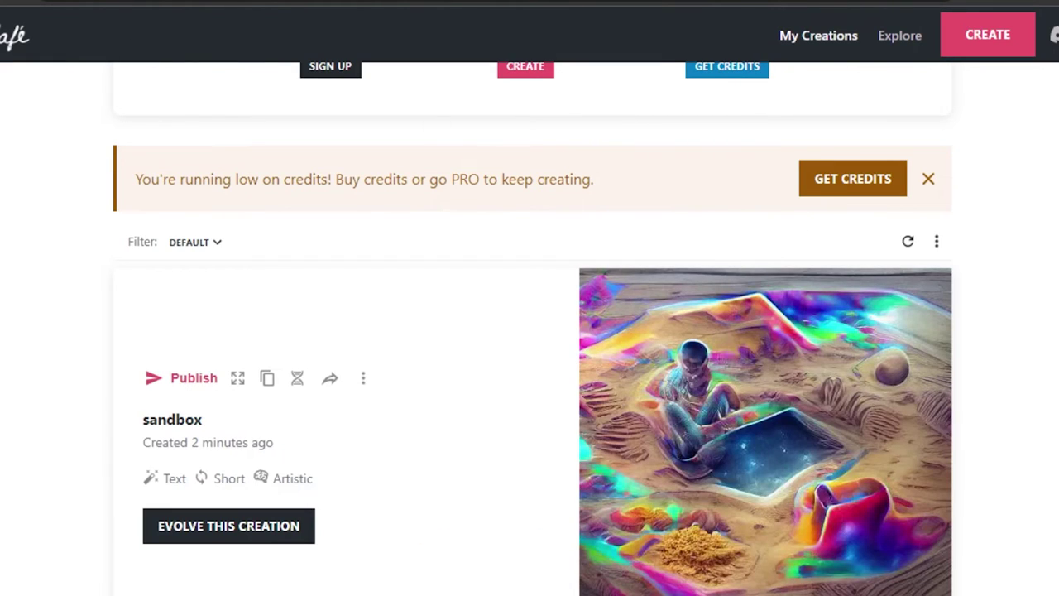
scroll(529, 331, "up", 5)
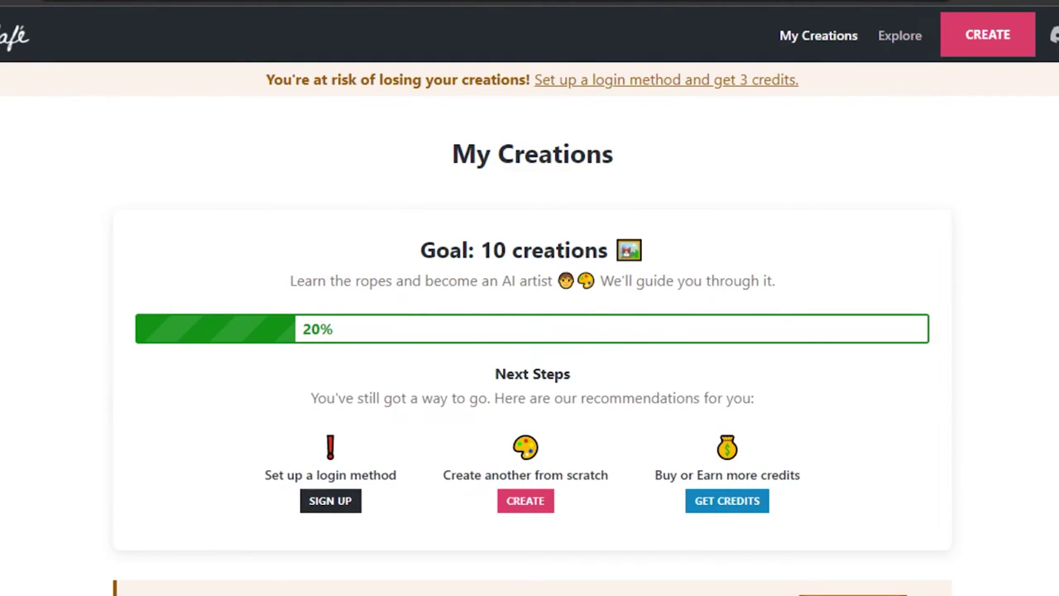
scroll(677, 325, "down", 1)
scroll(677, 325, "down", 5)
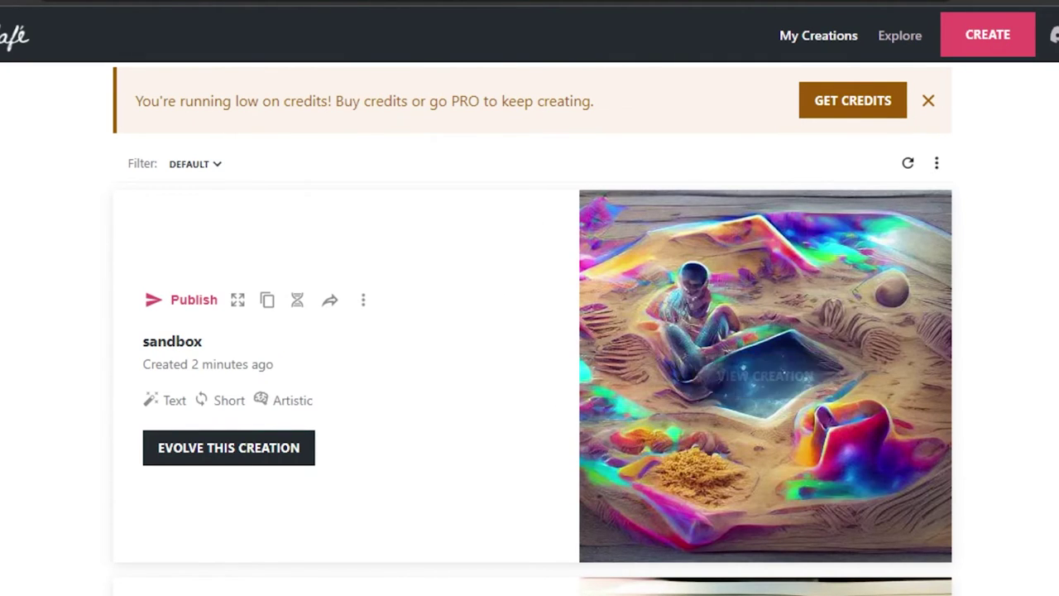
scroll(529, 330, "up", 6)
scroll(529, 331, "down", 5)
scroll(530, 331, "up", 5)
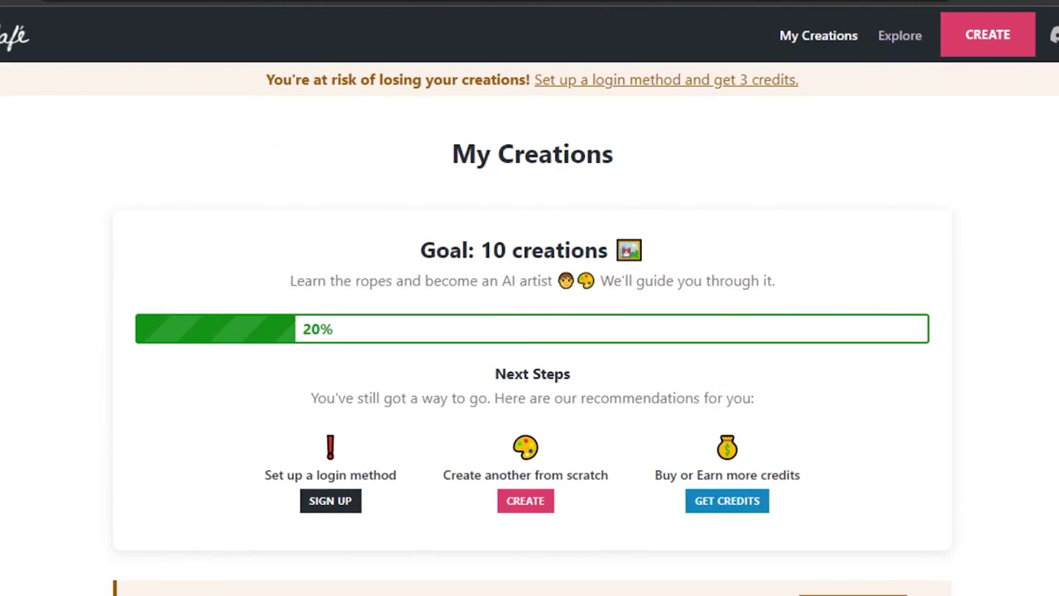
scroll(529, 331, "down", 2)
scroll(530, 331, "down", 4)
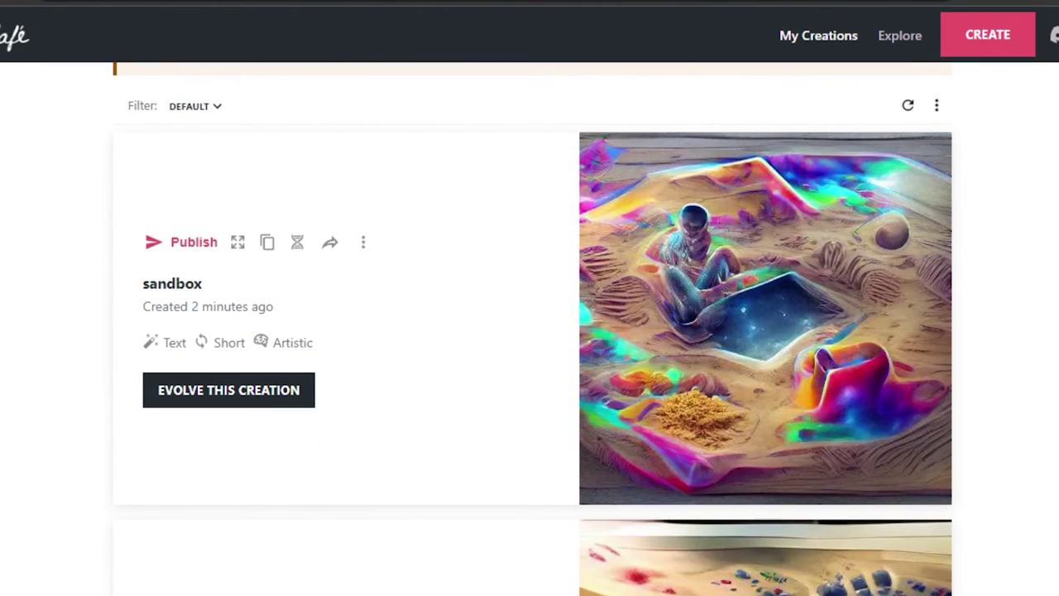
scroll(687, 538, "up", 3)
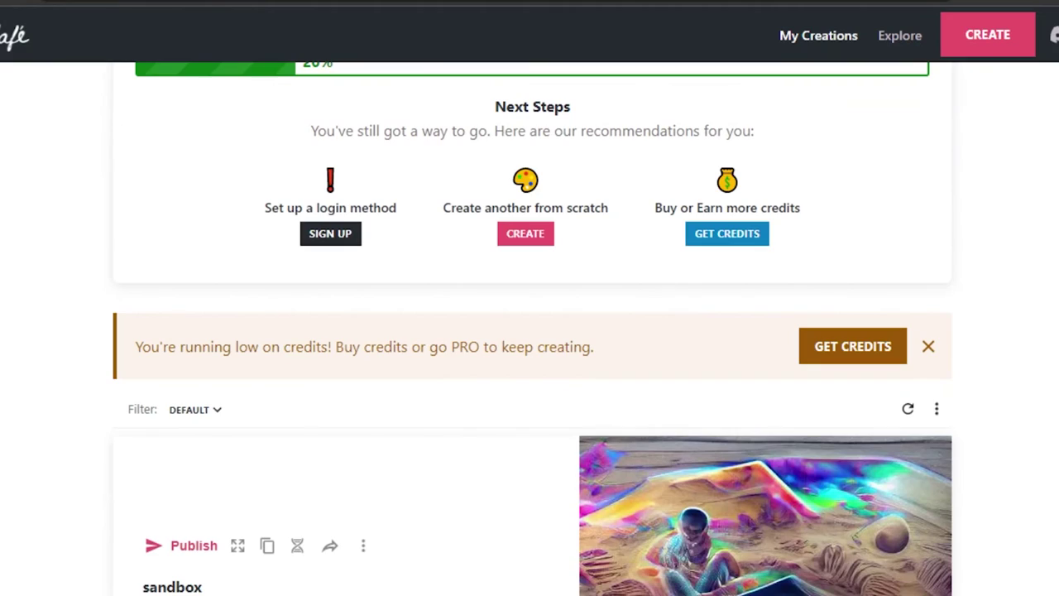
scroll(530, 331, "up", 3)
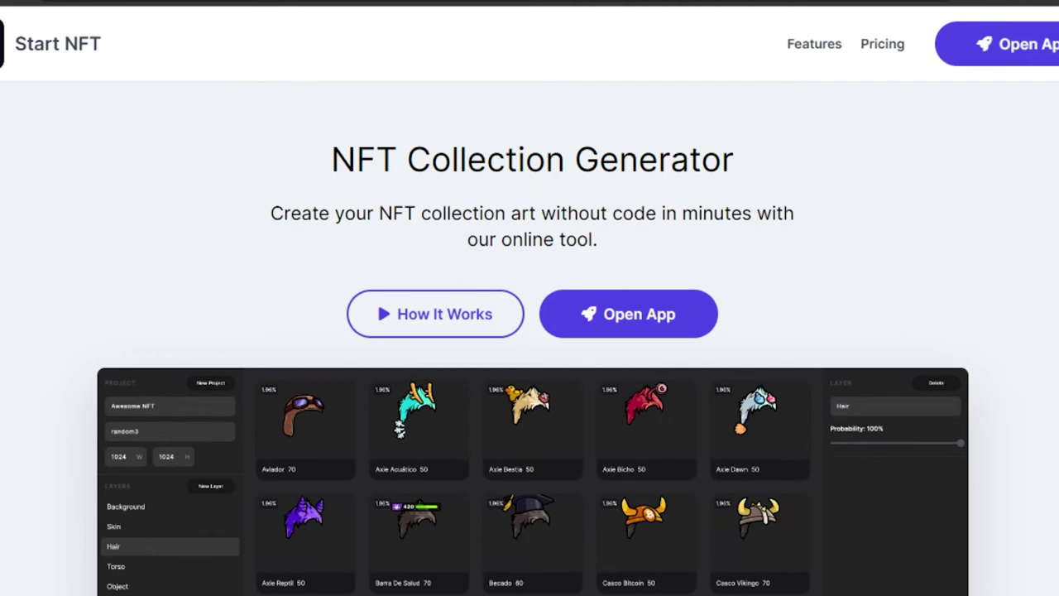
scroll(529, 331, "down", 4)
scroll(529, 330, "up", 3)
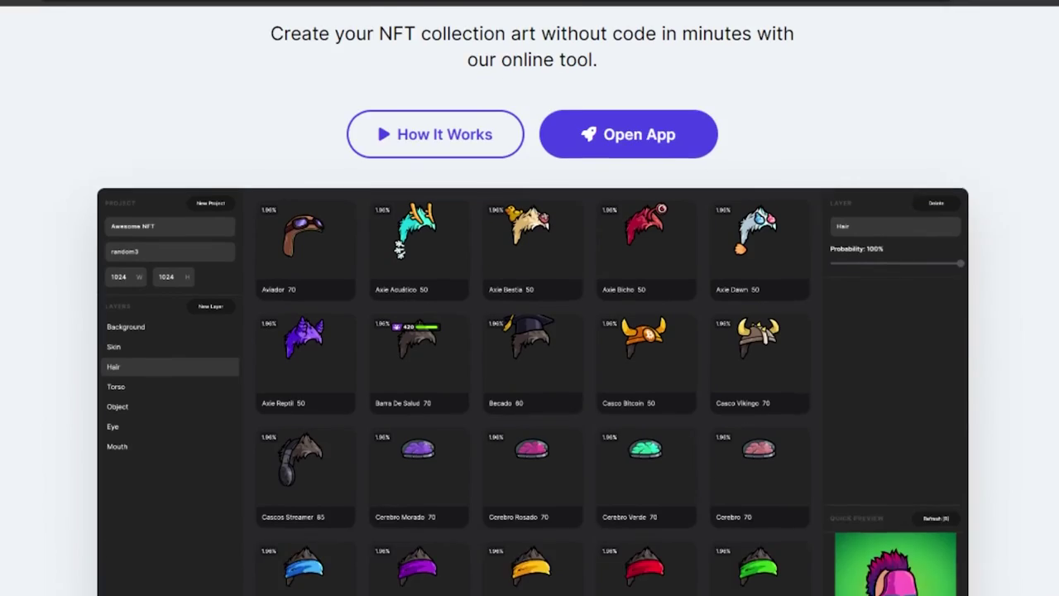
scroll(529, 331, "up", 2)
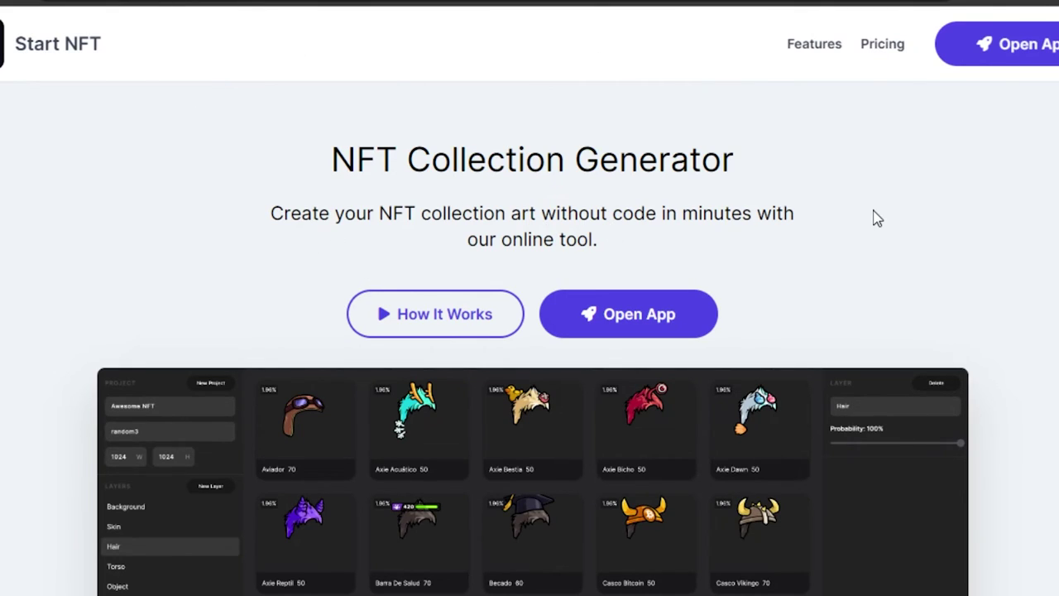
scroll(529, 331, "down", 5)
scroll(529, 331, "down", 4)
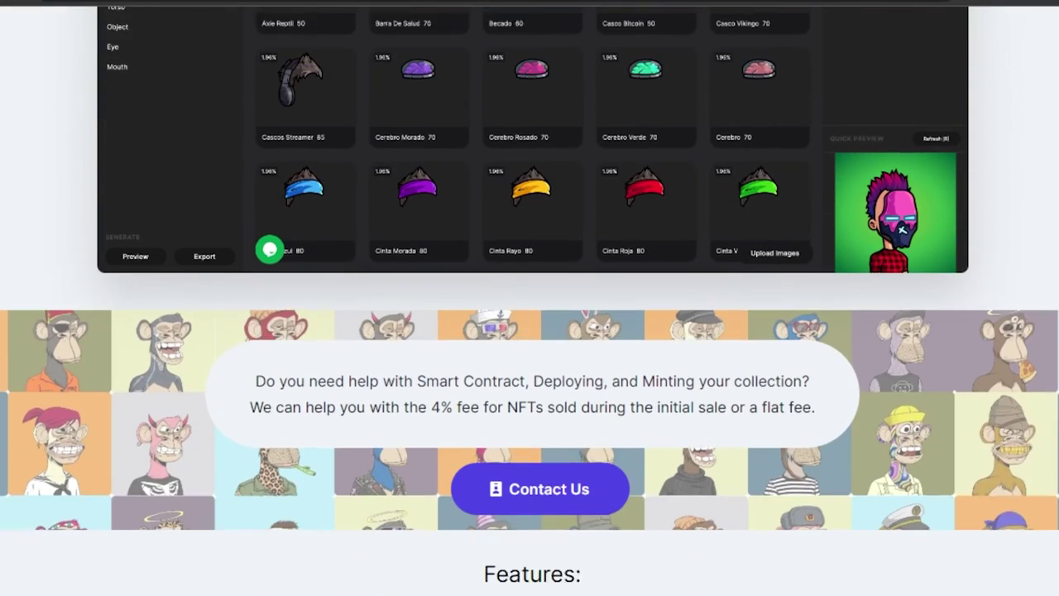
scroll(529, 331, "down", 2)
scroll(530, 331, "down", 1)
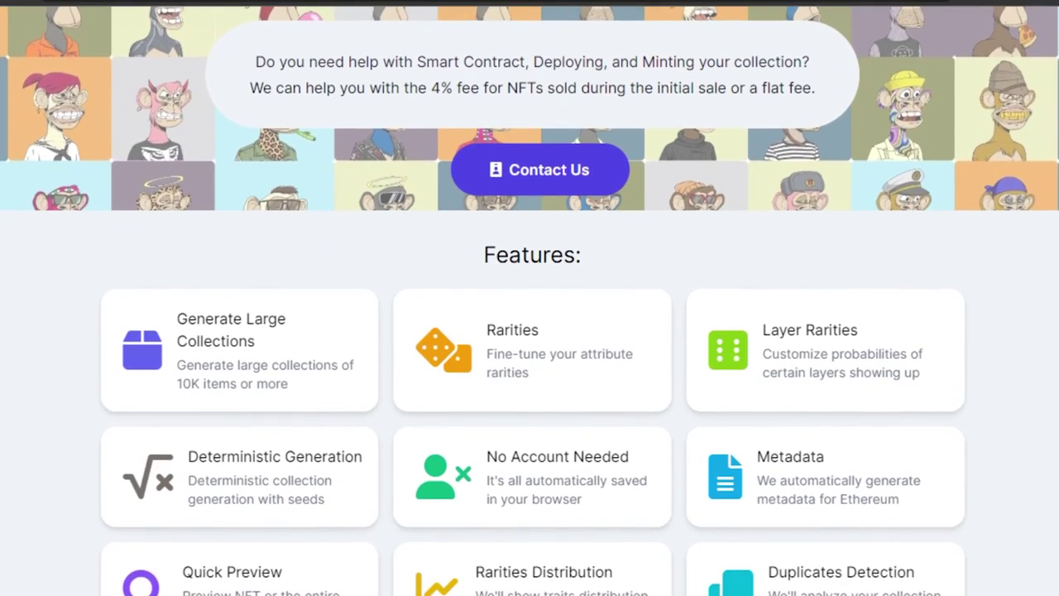
scroll(529, 331, "down", 2)
scroll(529, 331, "up", 10)
scroll(605, 275, "up", 3)
scroll(605, 275, "down", 2)
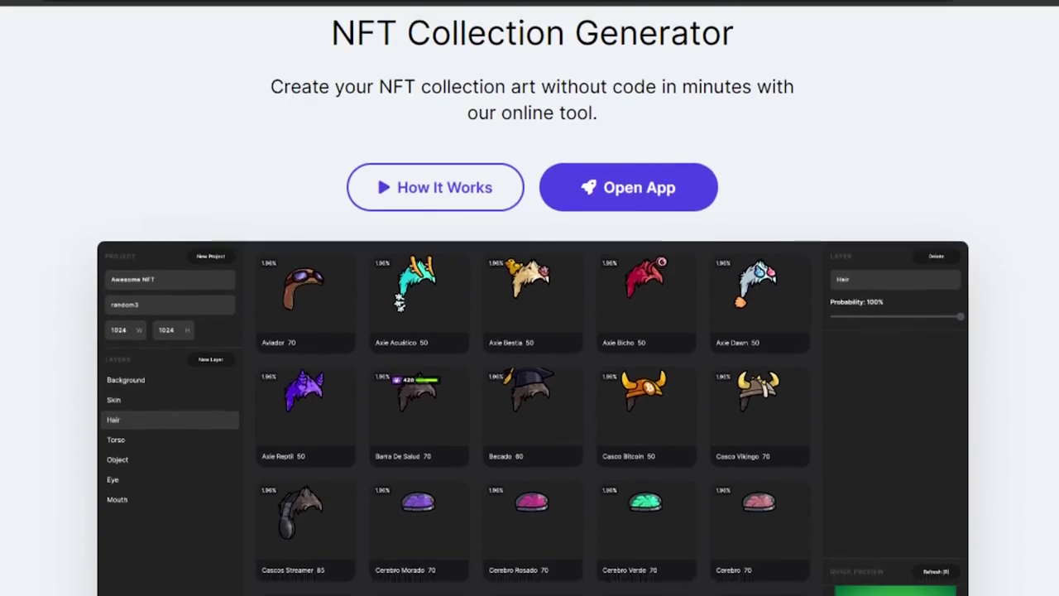
scroll(529, 331, "up", 2)
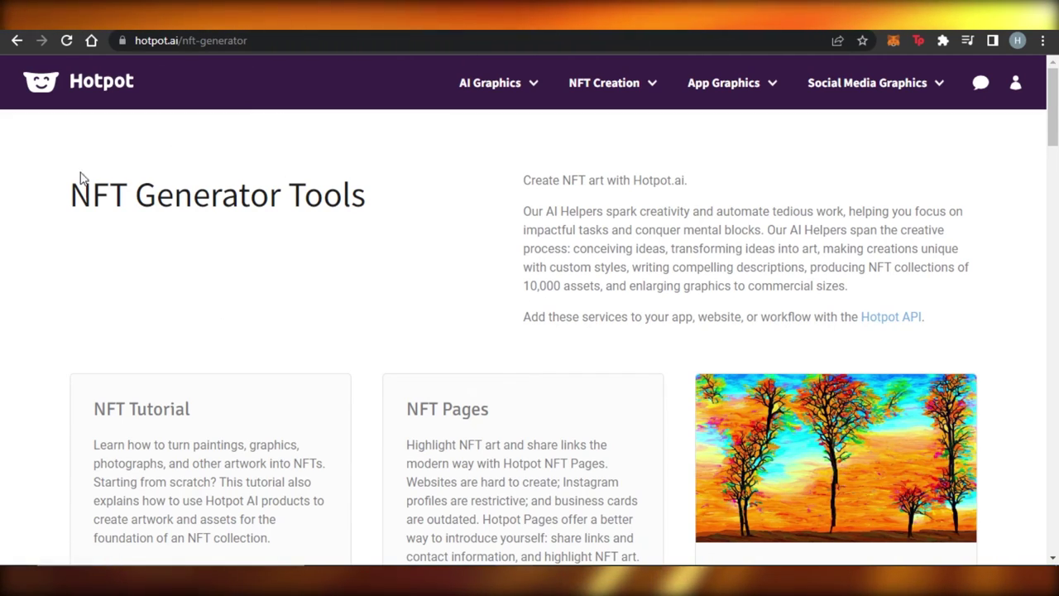
Scroll down through the tool cards on Hotpot.ai's NFT Generator Tools page
scroll(798, 229, "down", 1)
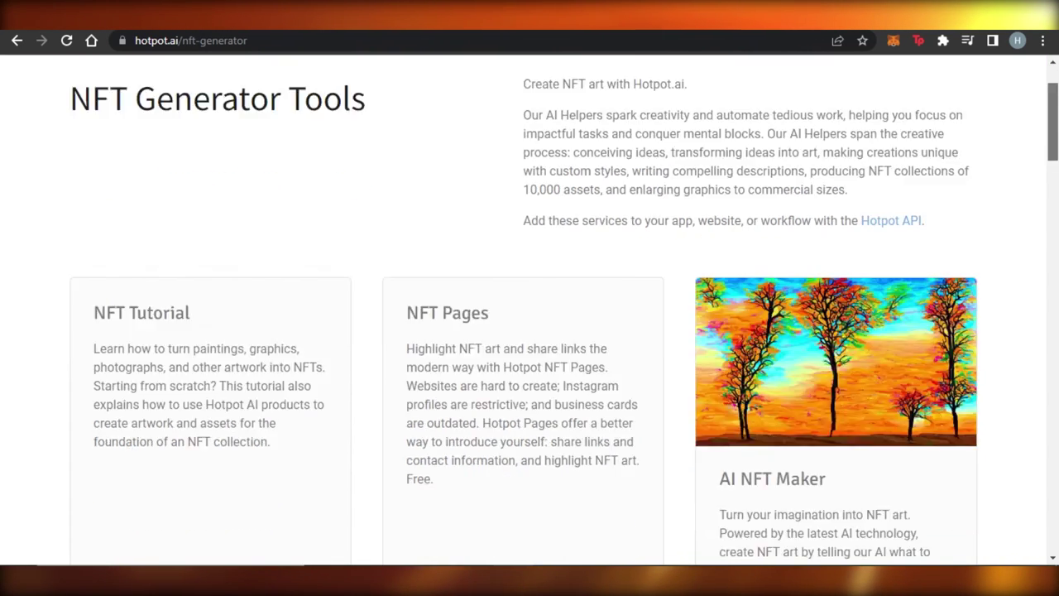
scroll(799, 229, "down", 5)
scroll(798, 229, "down", 2)
scroll(529, 331, "down", 1)
scroll(530, 331, "down", 3)
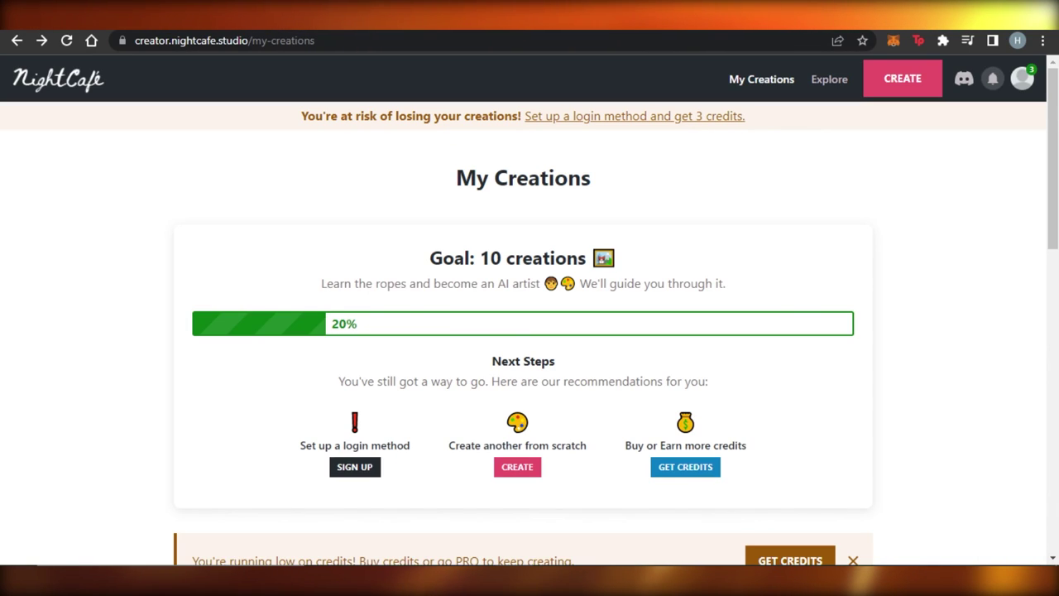
Scroll through the finished sandbox artwork cards on NightCafe's My Creations page and back up
scroll(893, 259, "down", 5)
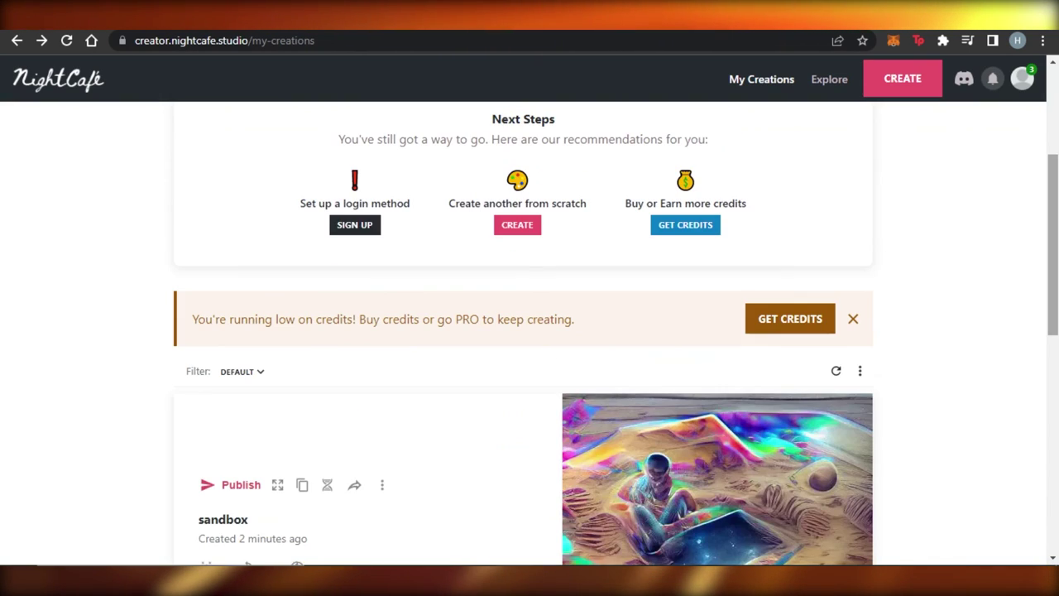
scroll(523, 331, "down", 3)
scroll(523, 331, "down", 3)
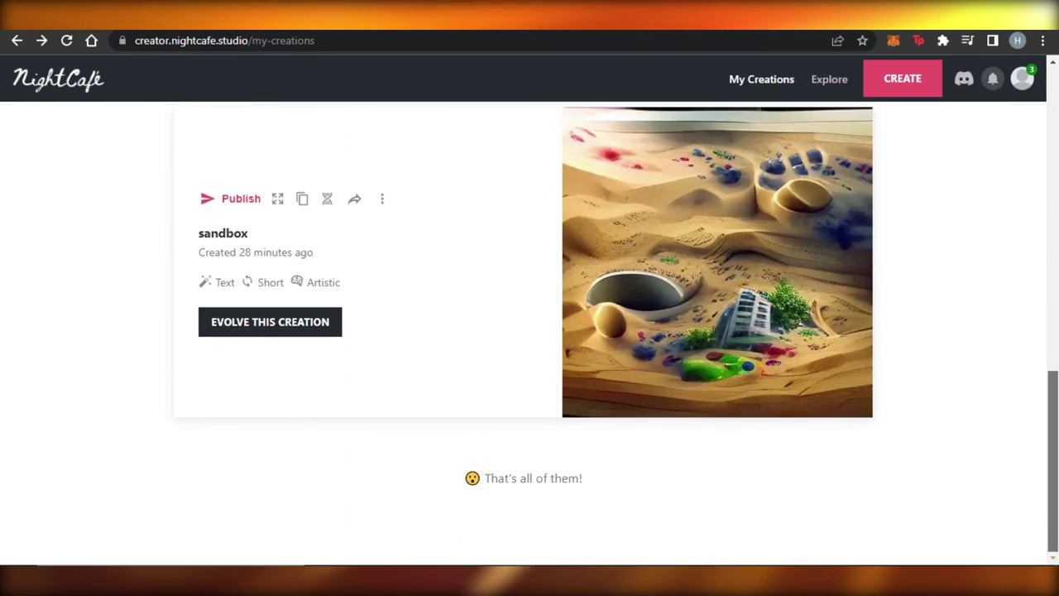
scroll(523, 331, "up", 8)
scroll(523, 331, "up", 3)
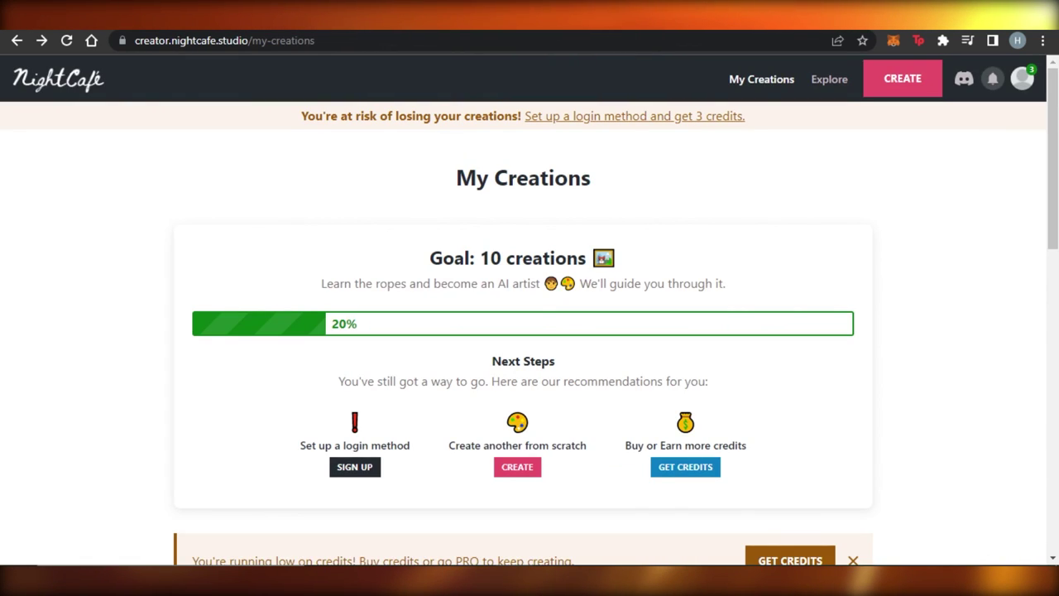
Revisit starryai's Sanbox artwork and the Cosmic sandbox, ending on NightCafe's My Creations page
scroll(523, 331, "down", 3)
scroll(522, 331, "down", 1)
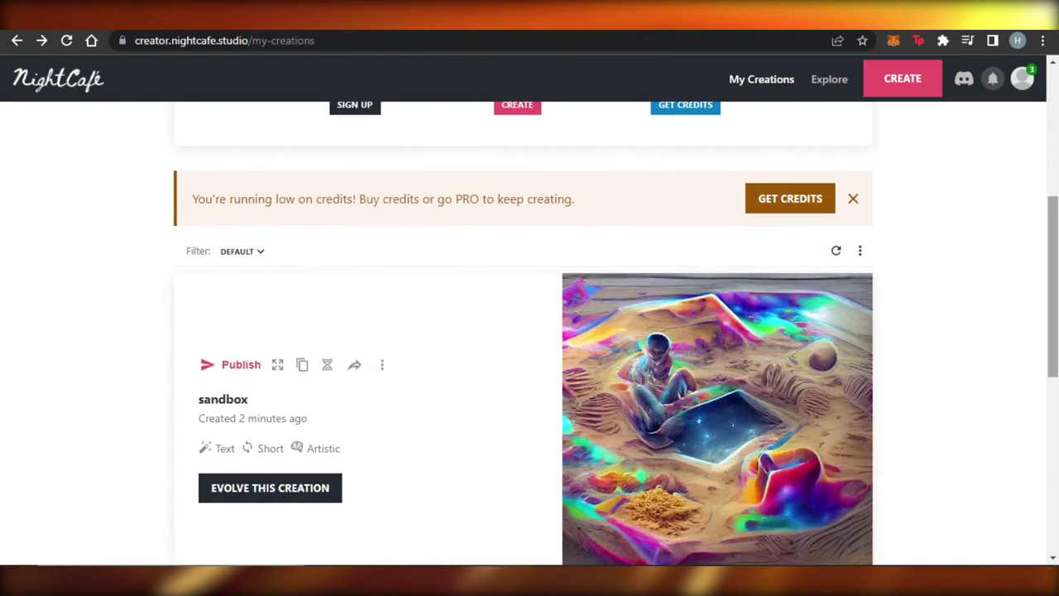
scroll(523, 331, "down", 1)
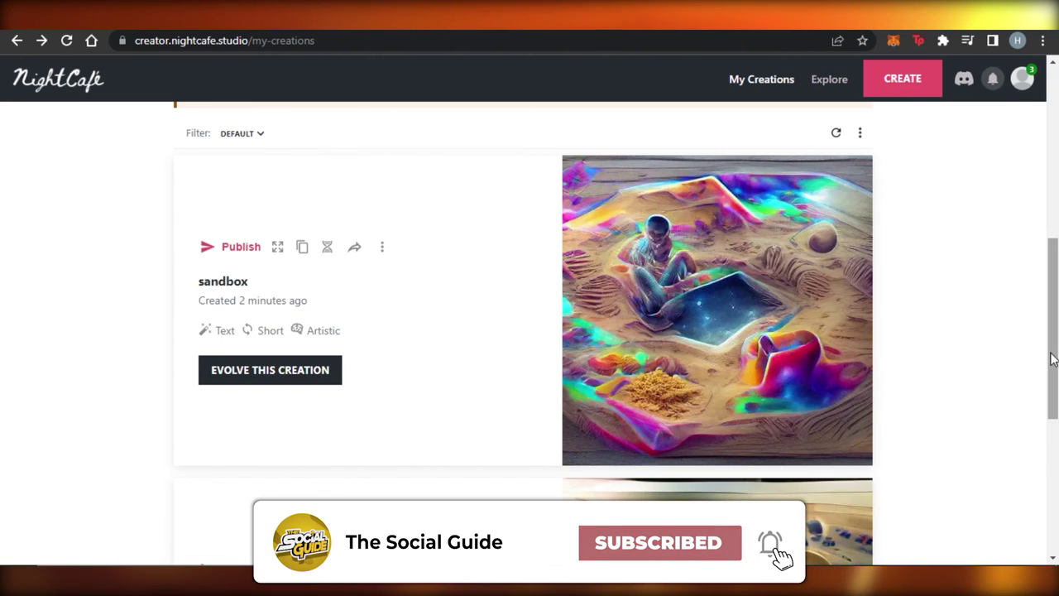
scroll(530, 331, "down", 4)
scroll(529, 331, "up", 10)
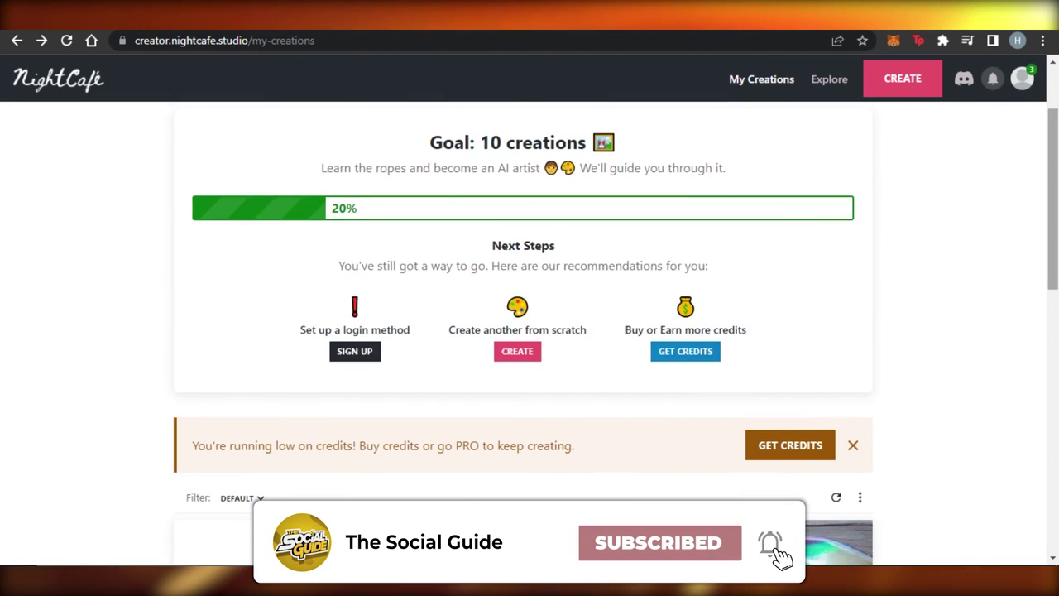